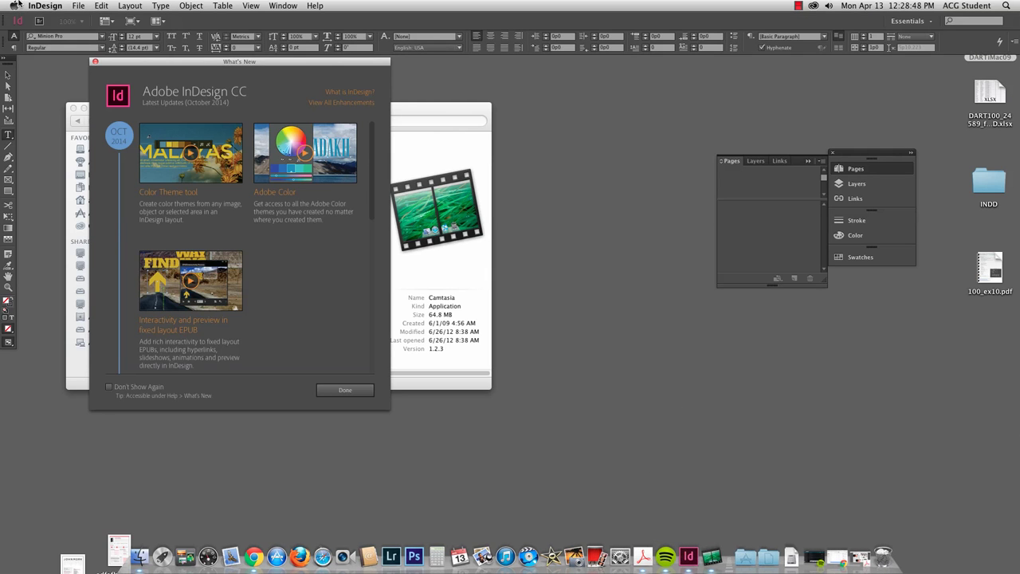
# Switch the Tools panel to two columns, close the Finder window, and move the What's New dialog right.
pyautogui.click(10, 58)
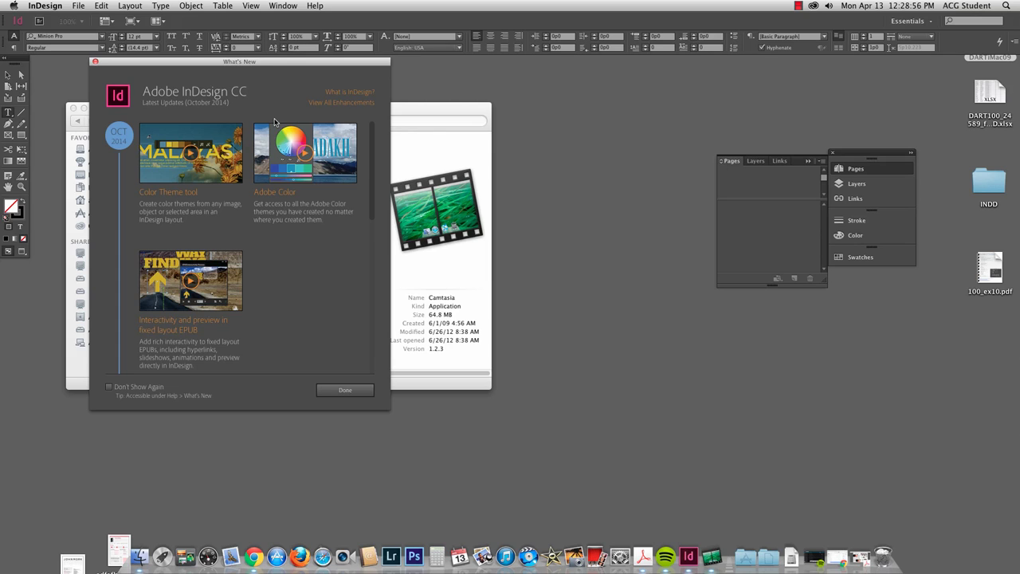
pyautogui.click(73, 108)
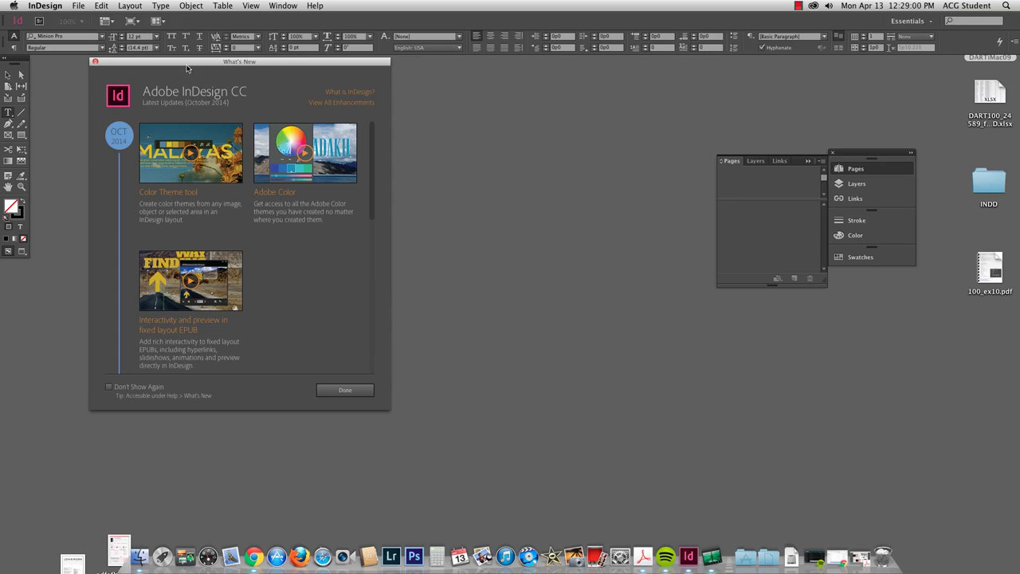
pyautogui.moveTo(146, 66); pyautogui.dragTo(197, 67)
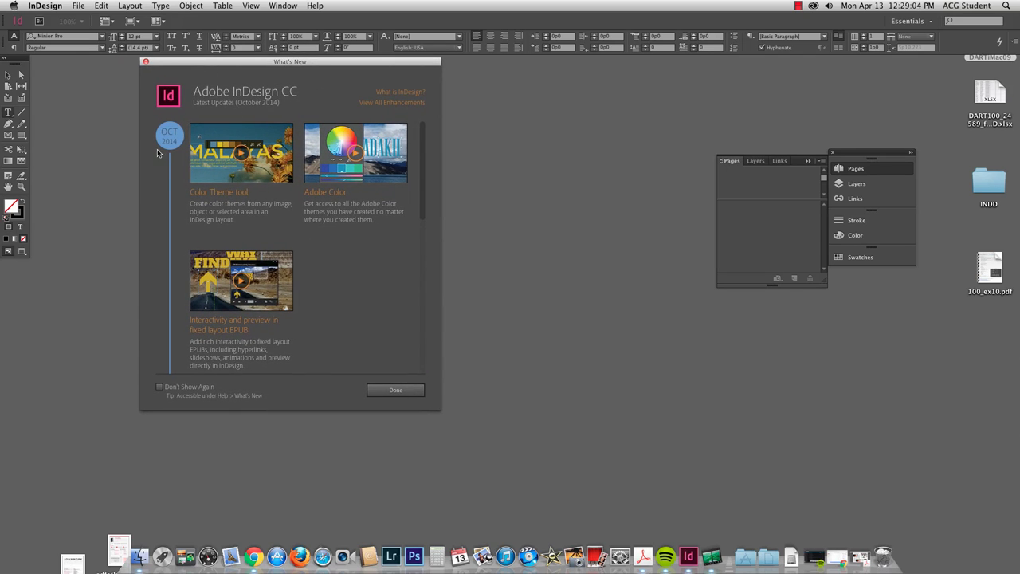
pyautogui.moveTo(424, 170); pyautogui.dragTo(436, 141)
# Play the 'What is InDesign?' intro video, raise the volume, and pause it at 00:07.
pyautogui.click(392, 95)
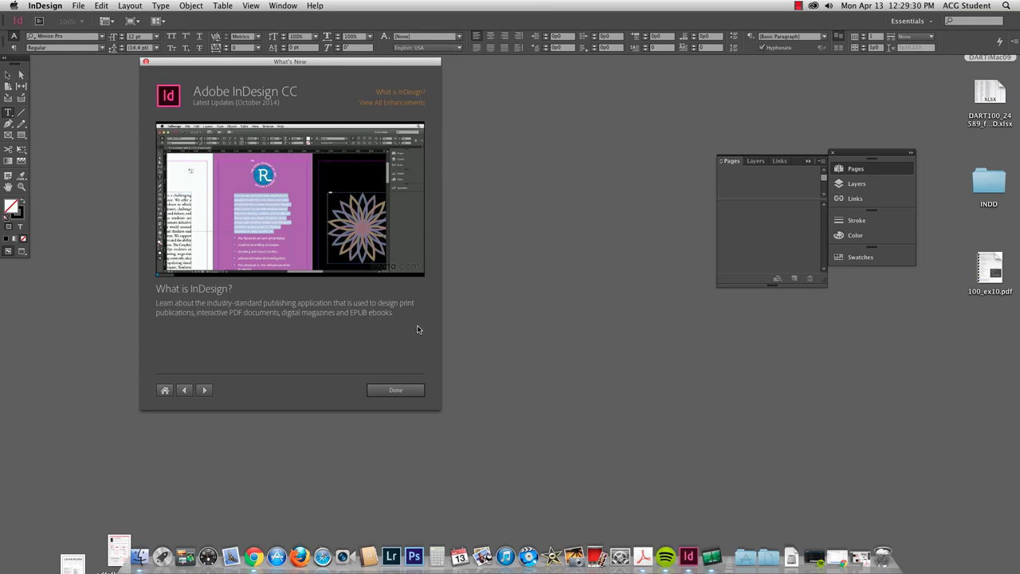
pyautogui.press('XF86AudioRaiseVolume')
pyautogui.moveTo(167, 263)
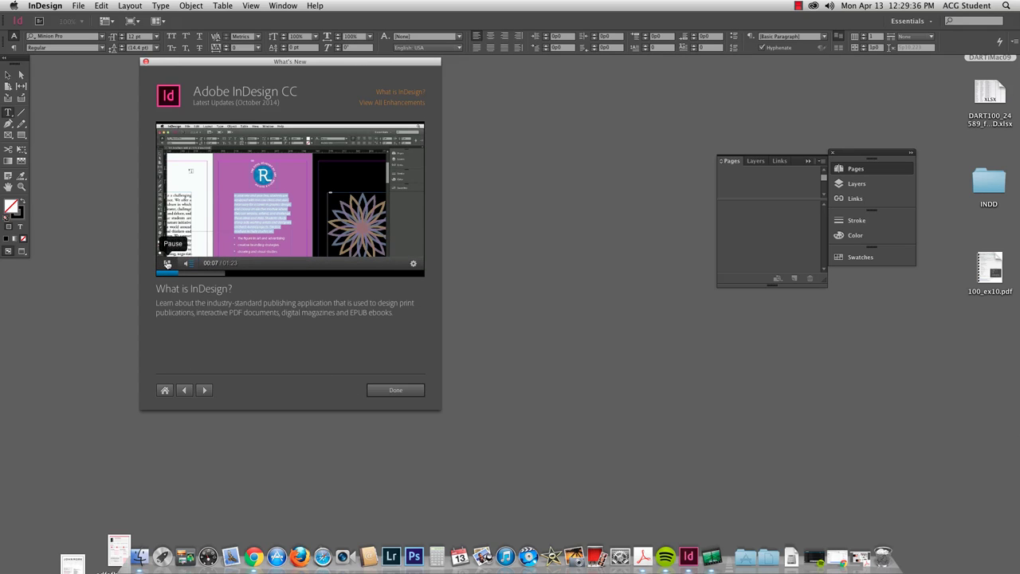
pyautogui.click(167, 264)
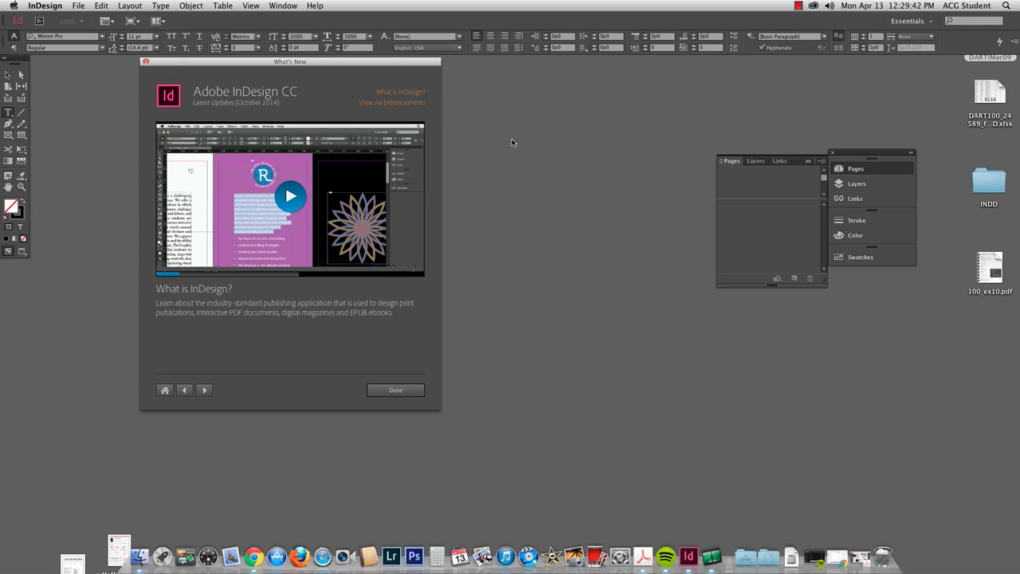
pyautogui.moveTo(269, 247)
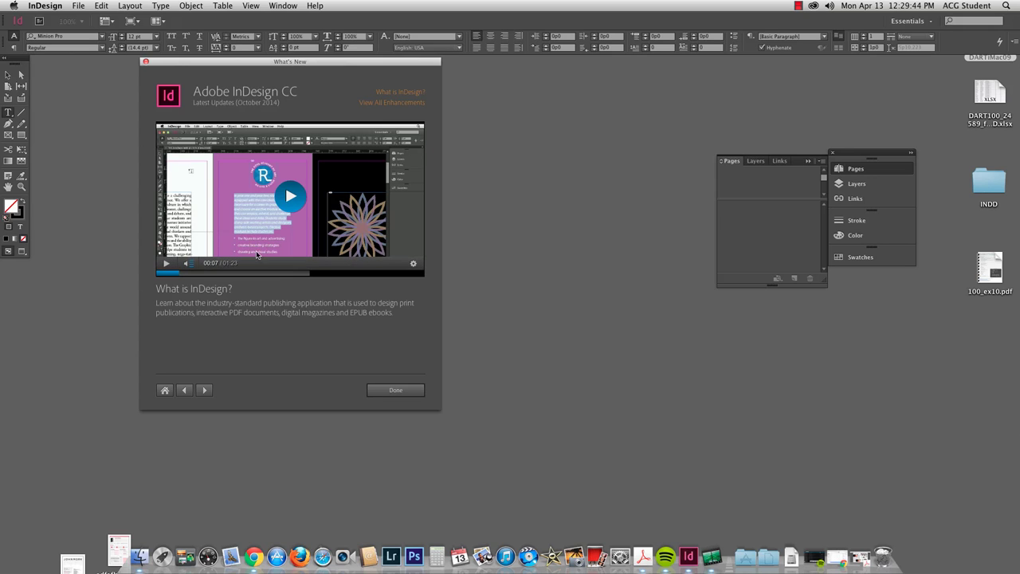
# Open a new Letter document setup with Bleed and Slug expanded and Preview turned on.
pyautogui.click(78, 6)
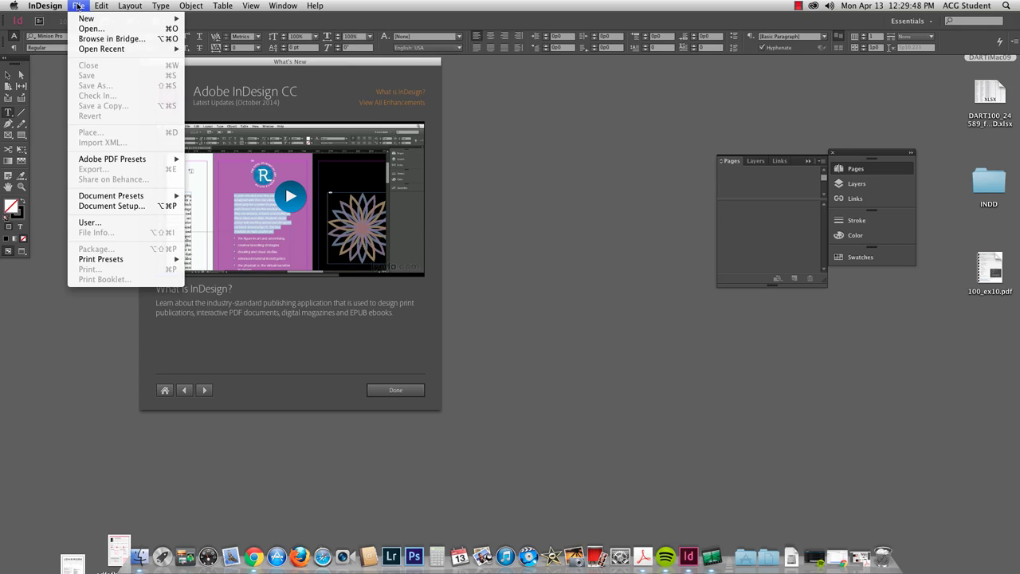
pyautogui.moveTo(41, 6)
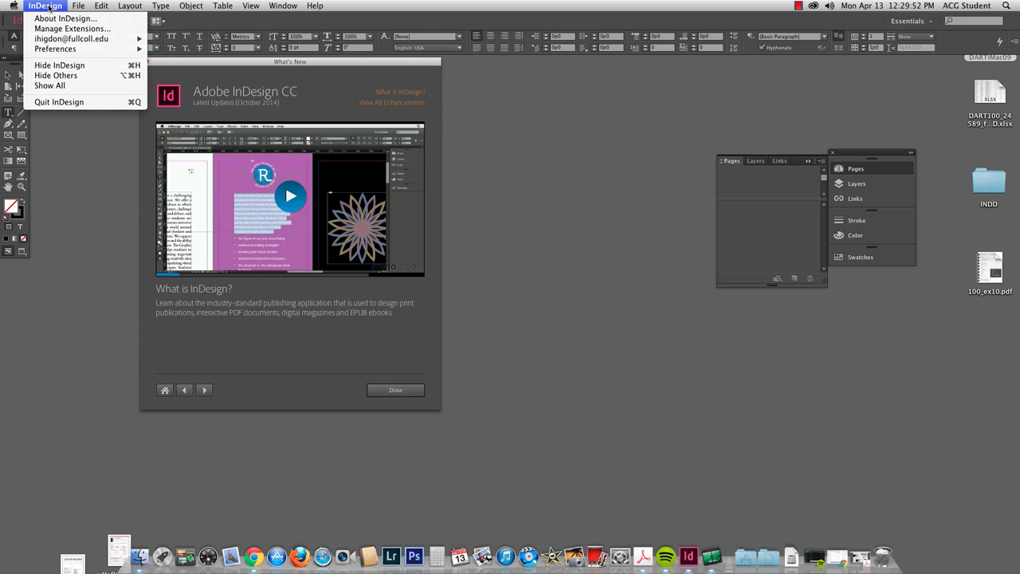
pyautogui.moveTo(49, 53)
pyautogui.moveTo(86, 4)
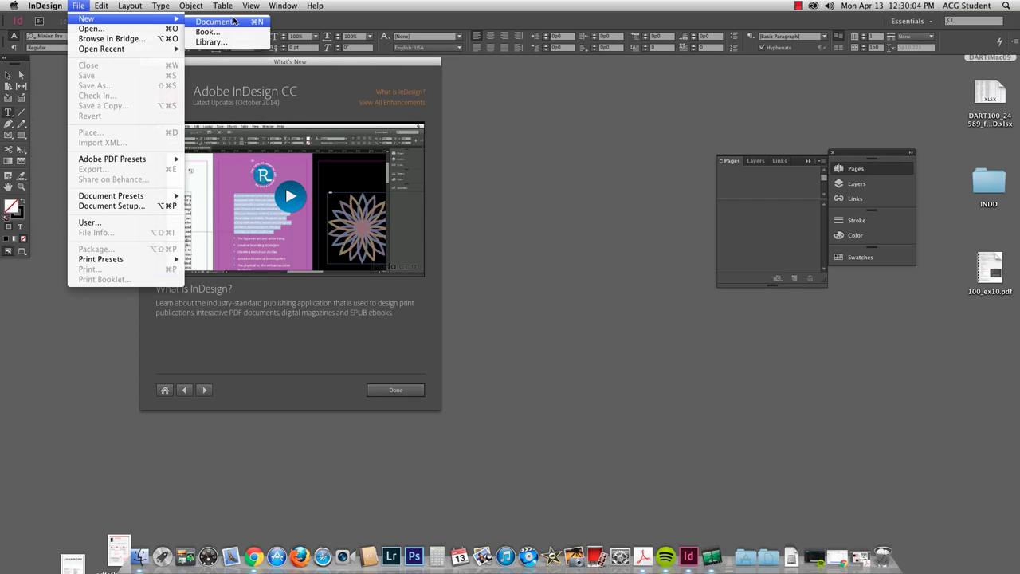
pyautogui.click(226, 23)
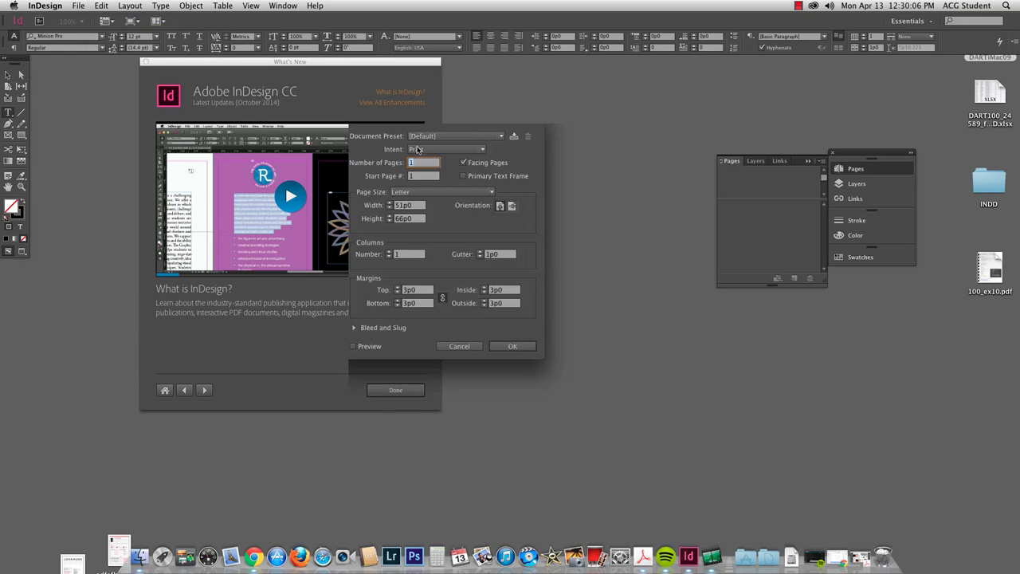
pyautogui.click(321, 284)
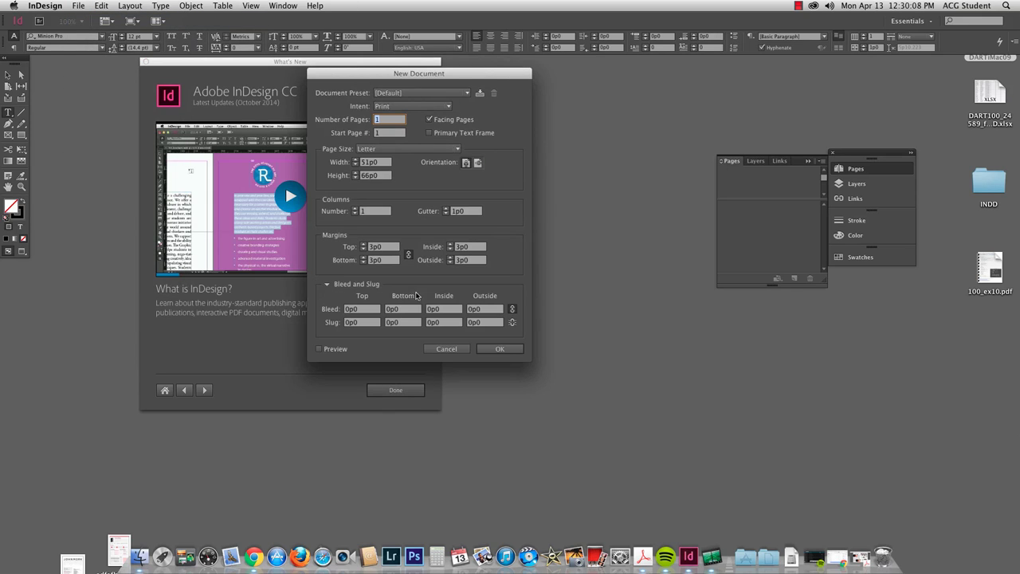
pyautogui.click(339, 350)
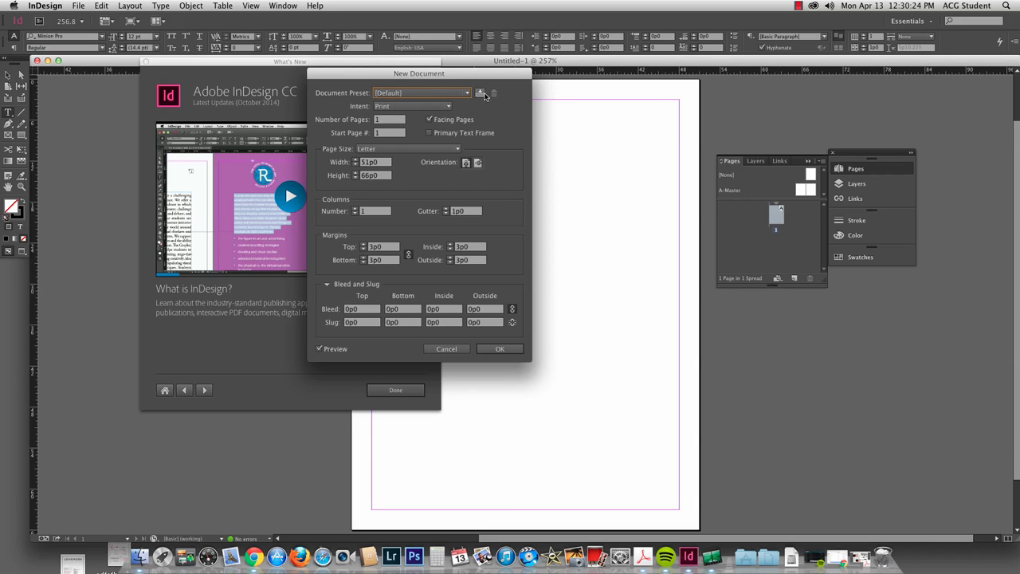
# Set Print intent, 3 pages and Letter size, then cancel the new document.
pyautogui.click(445, 107)
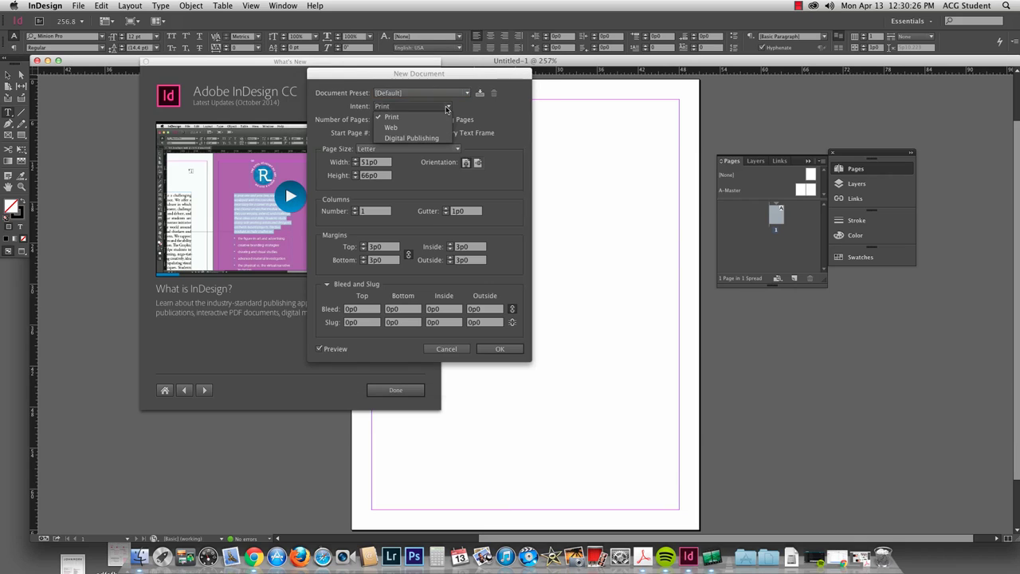
pyautogui.click(440, 119)
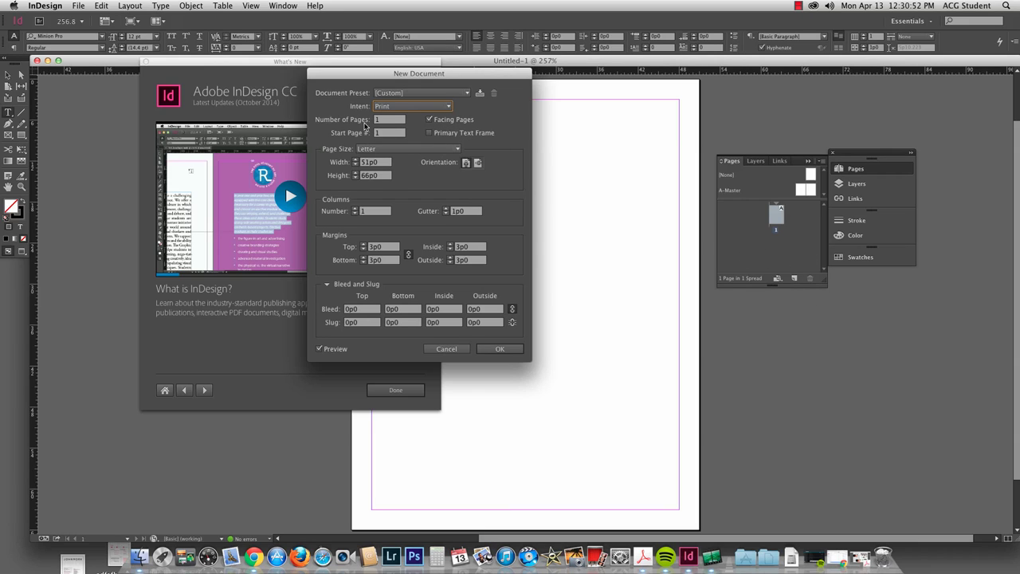
pyautogui.click(388, 121)
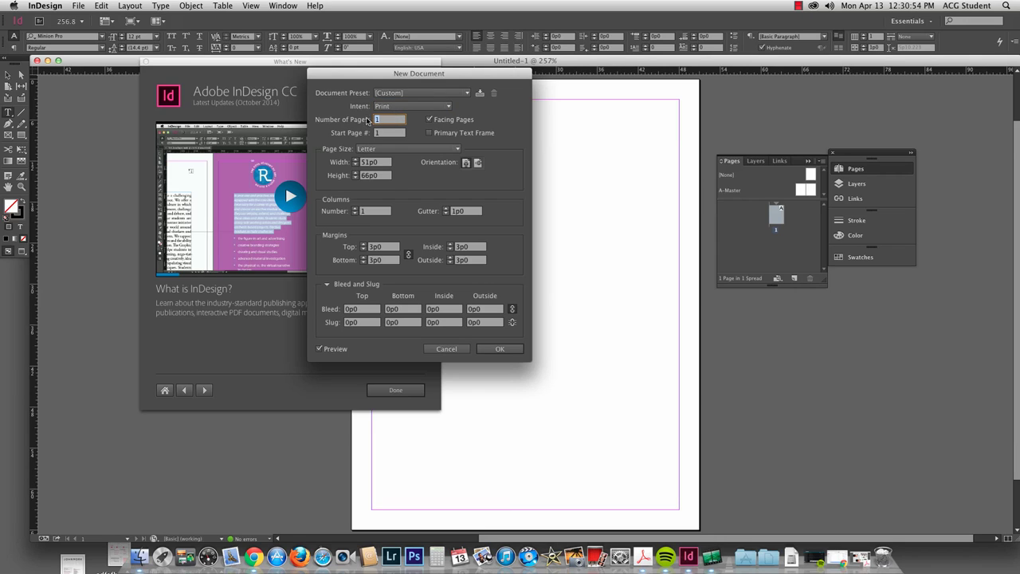
pyautogui.write('3')
pyautogui.click(390, 151)
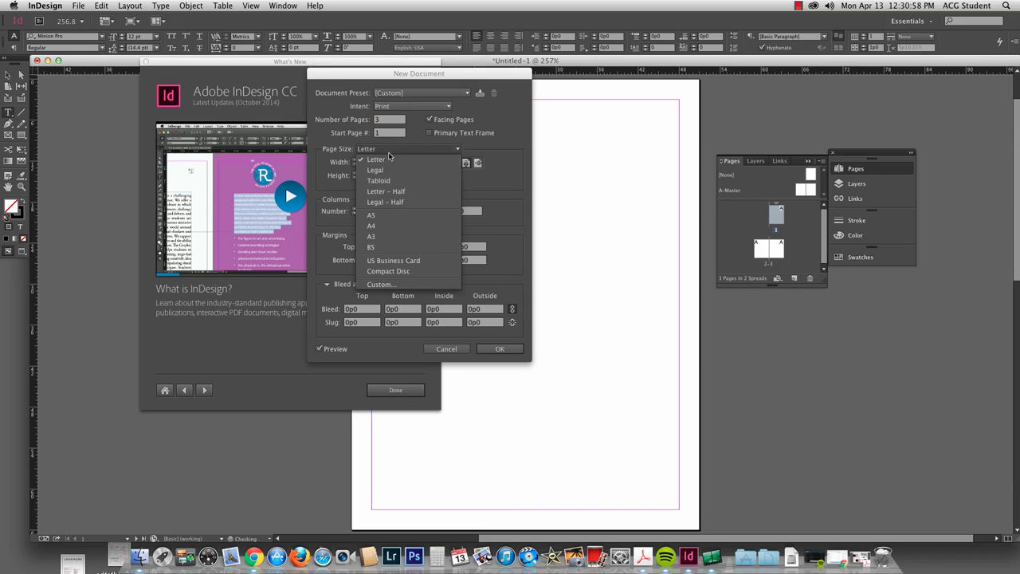
pyautogui.click(384, 151)
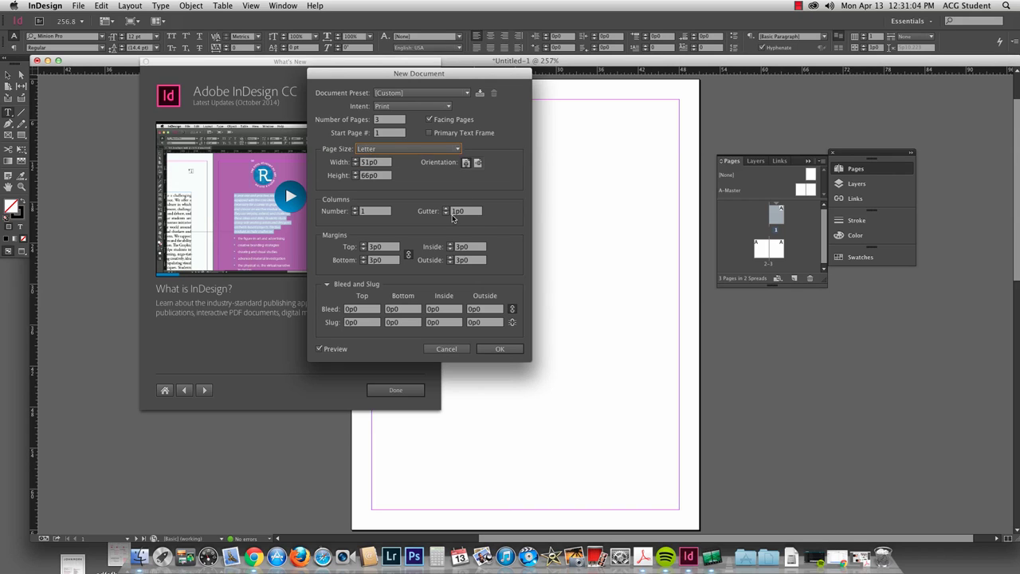
pyautogui.click(447, 349)
# Set horizontal and vertical ruler units to Inches in Units & Increments preferences.
pyautogui.click(45, 5)
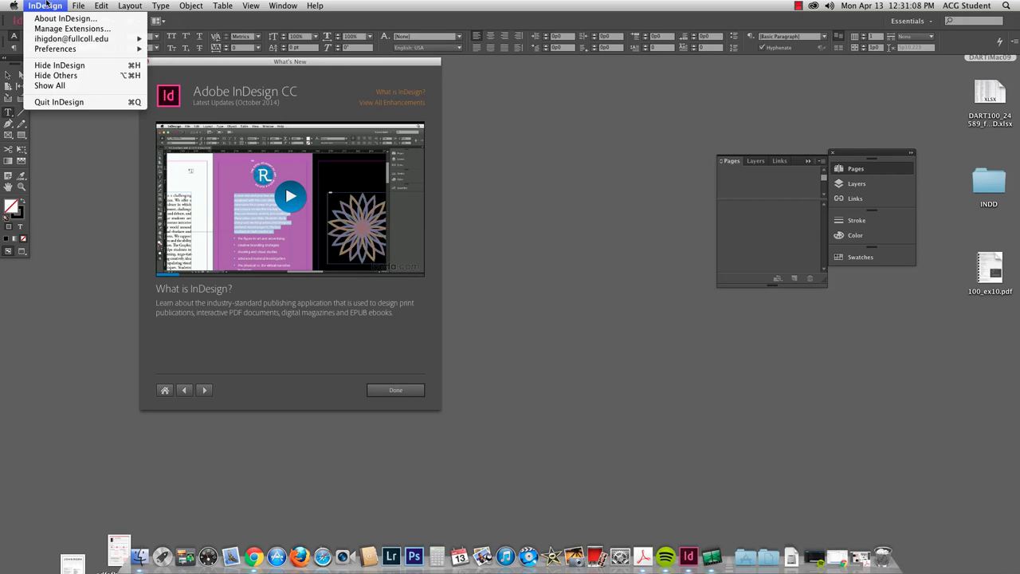
pyautogui.moveTo(44, 49)
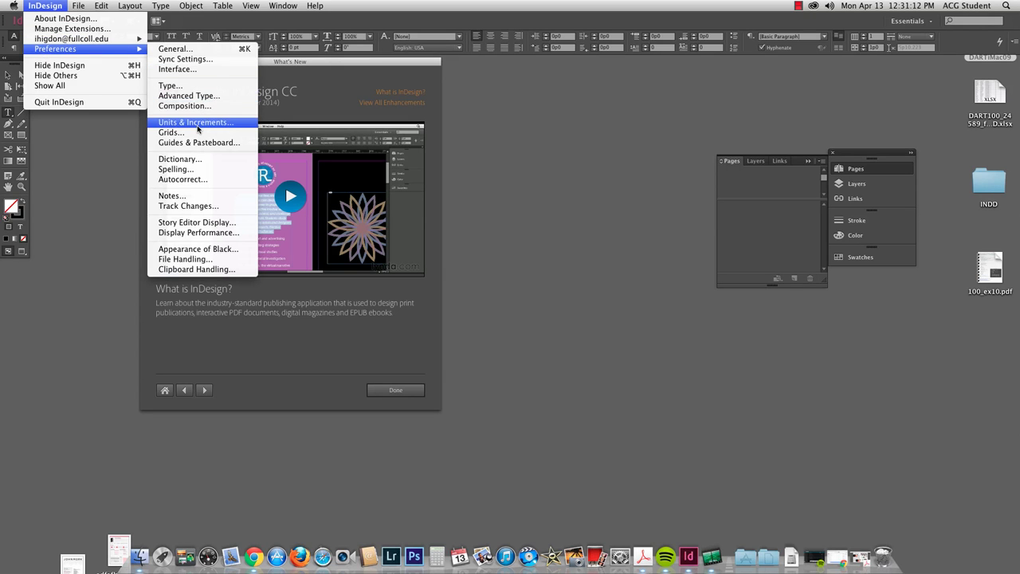
pyautogui.click(197, 123)
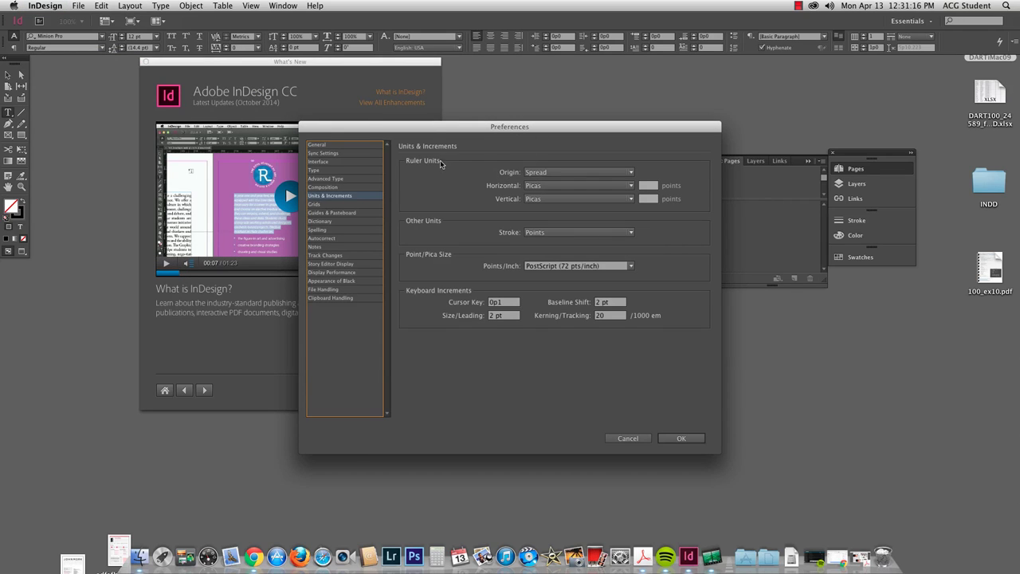
pyautogui.click(538, 185)
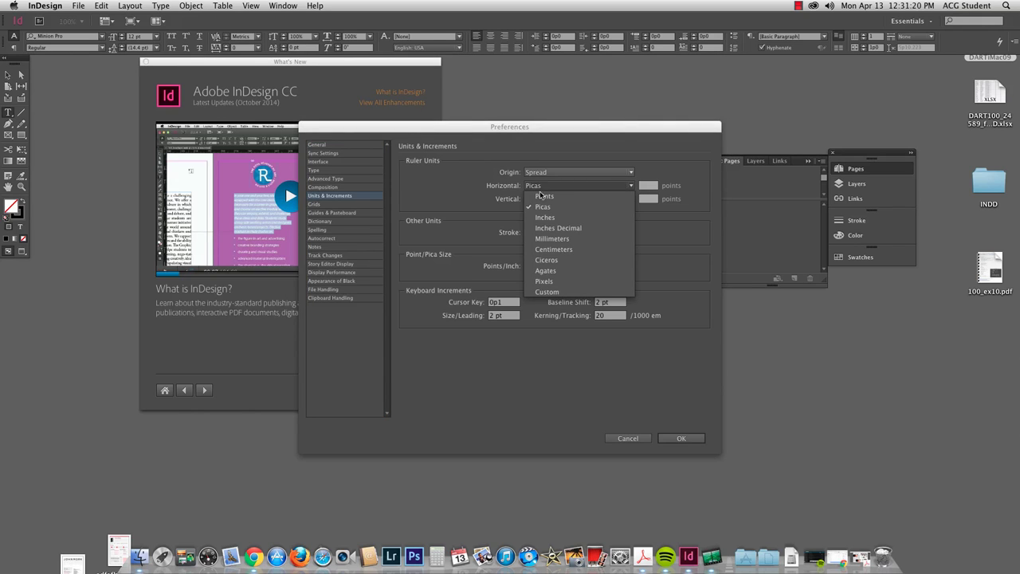
pyautogui.click(545, 217)
pyautogui.click(540, 198)
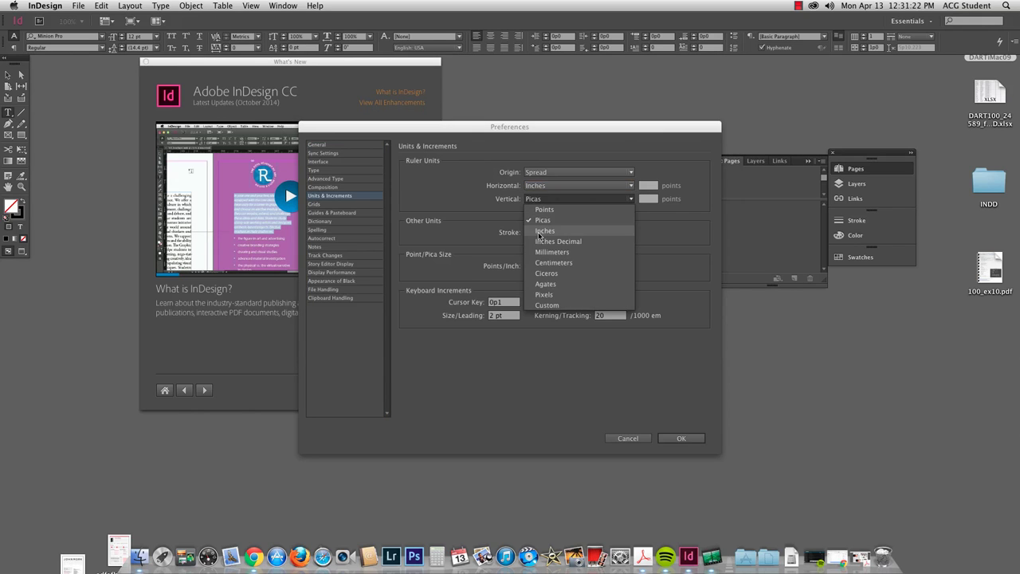
pyautogui.click(545, 230)
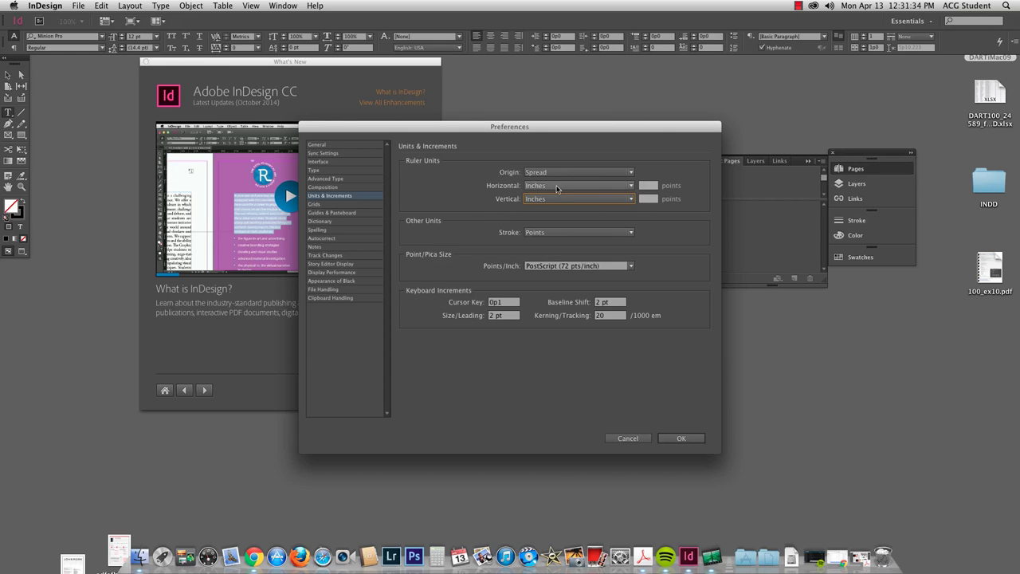
pyautogui.click(679, 439)
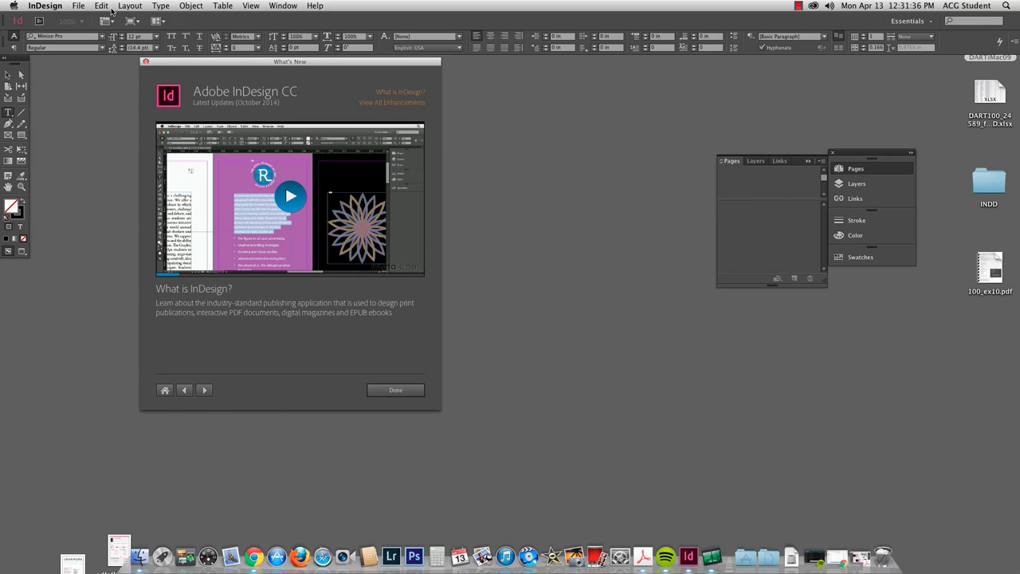
# Start a new document and move its settings dialog off the page preview.
pyautogui.click(78, 6)
pyautogui.moveTo(128, 19)
pyautogui.click(227, 24)
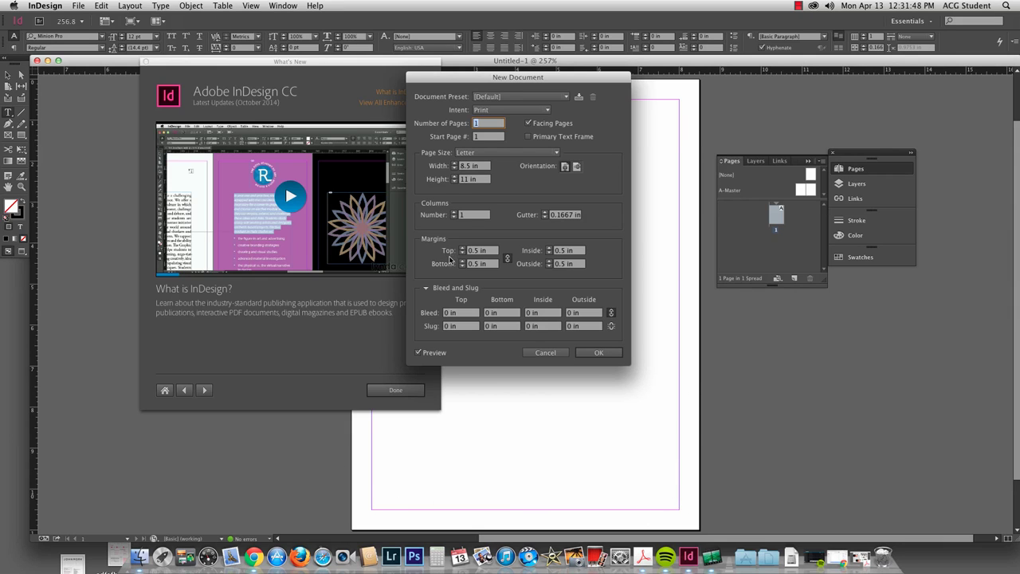
pyautogui.moveTo(510, 78); pyautogui.dragTo(328, 101)
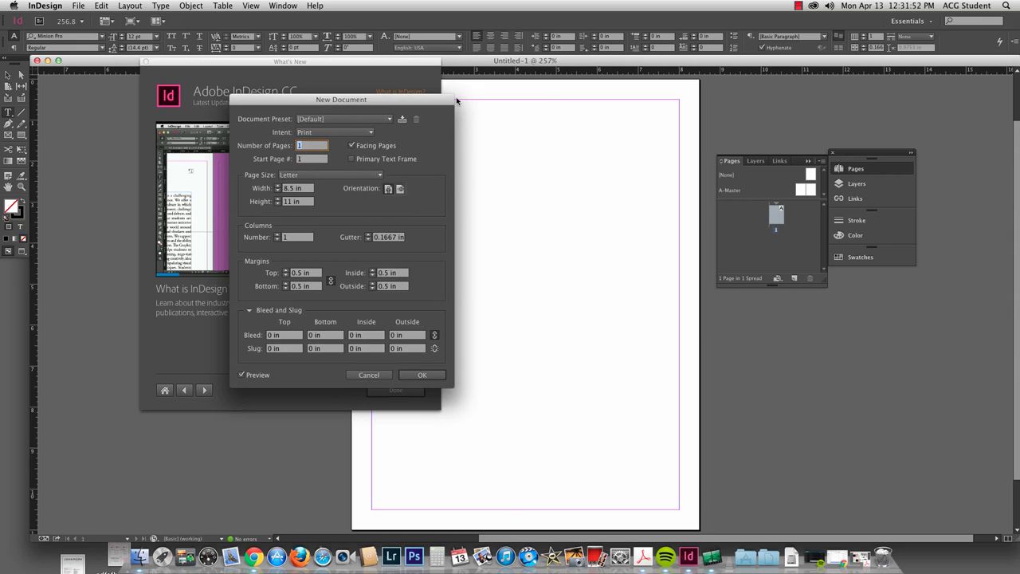
# Give the page two columns with a 0.25 in gutter.
pyautogui.click(277, 233)
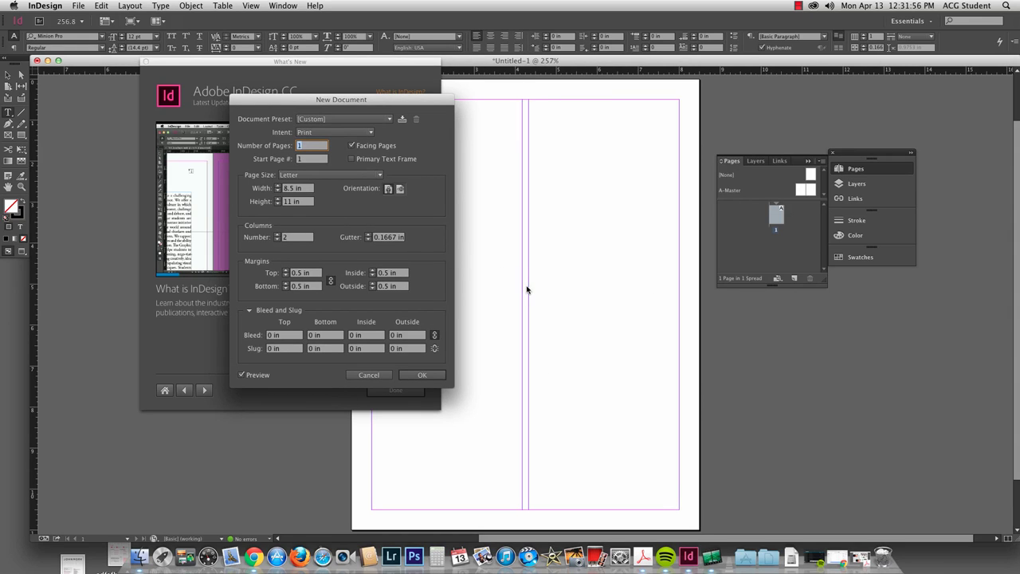
pyautogui.click(367, 235)
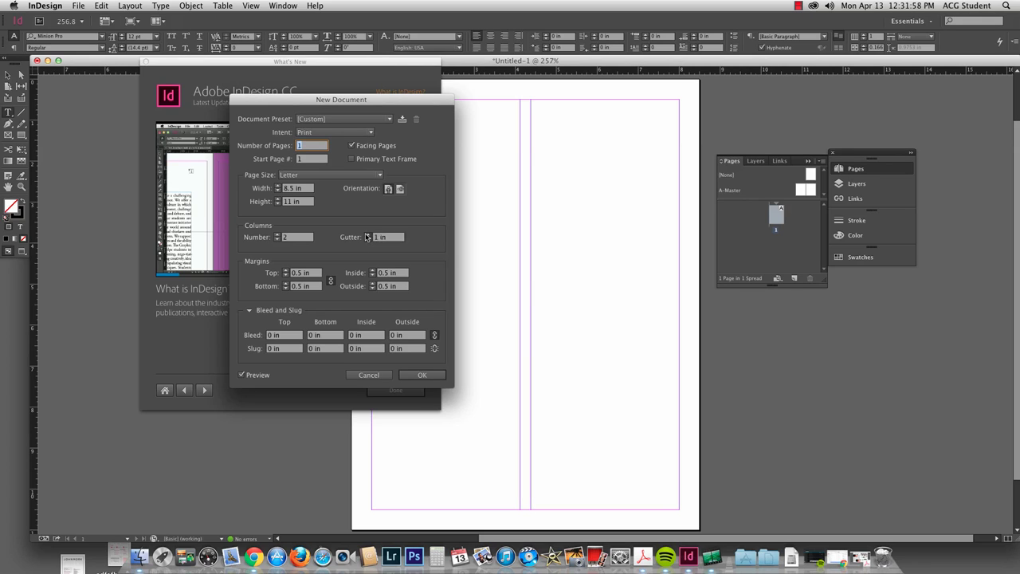
pyautogui.click(368, 239)
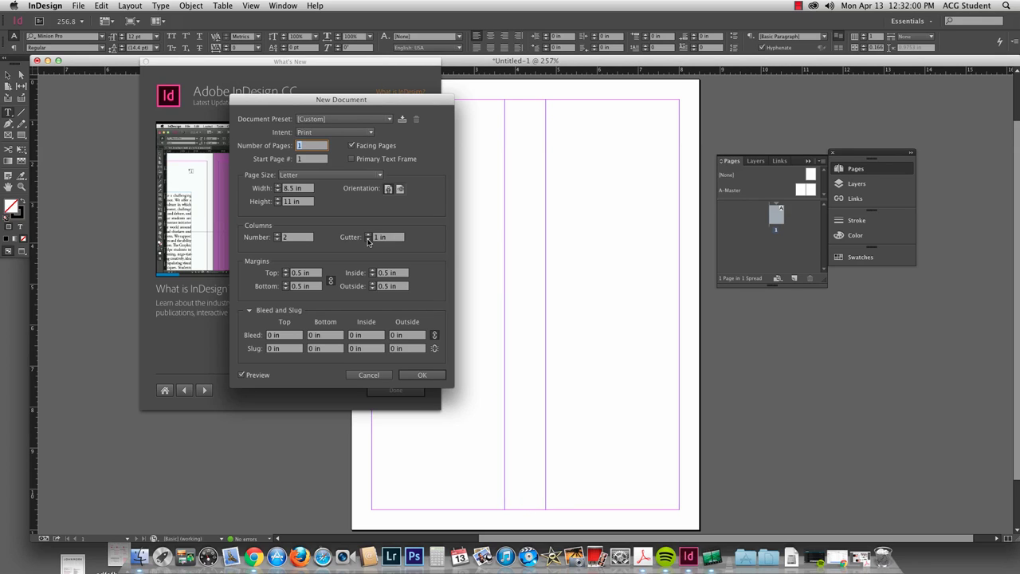
pyautogui.click(368, 239)
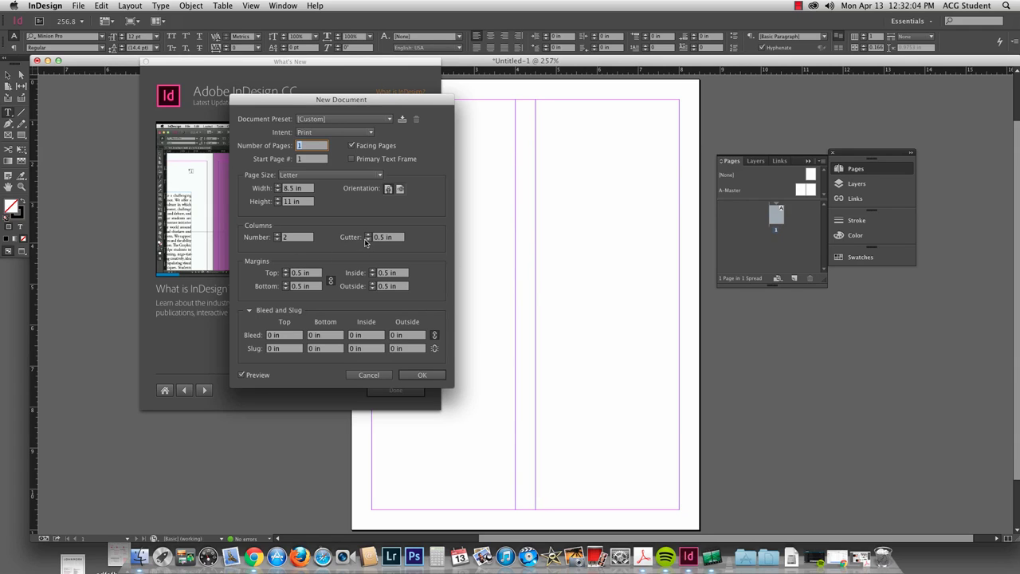
pyautogui.click(367, 241)
pyautogui.click(368, 241)
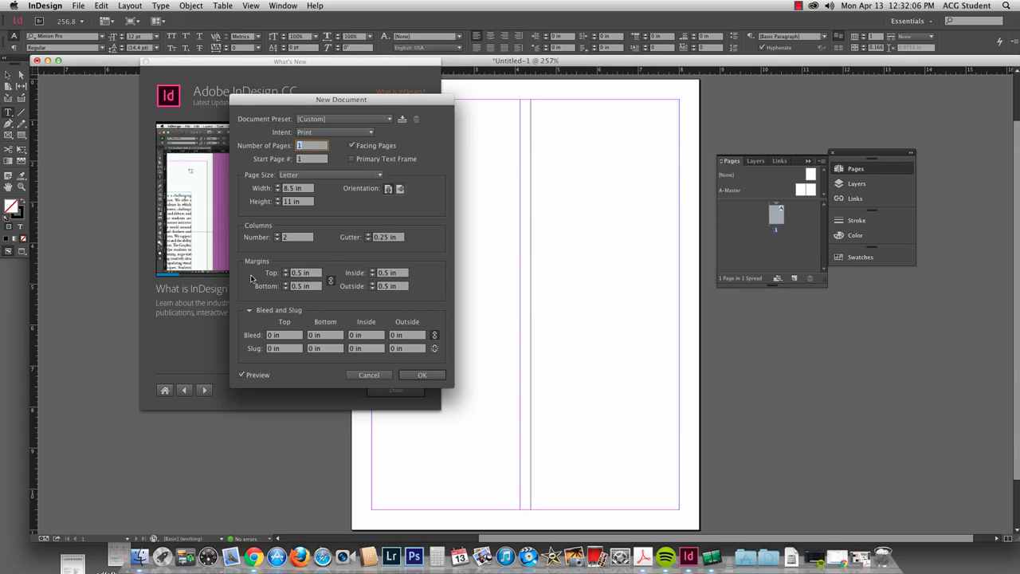
# Step all four linked margins up toward 0.75 in.
pyautogui.click(286, 271)
pyautogui.click(286, 272)
pyautogui.click(286, 272)
pyautogui.click(286, 272)
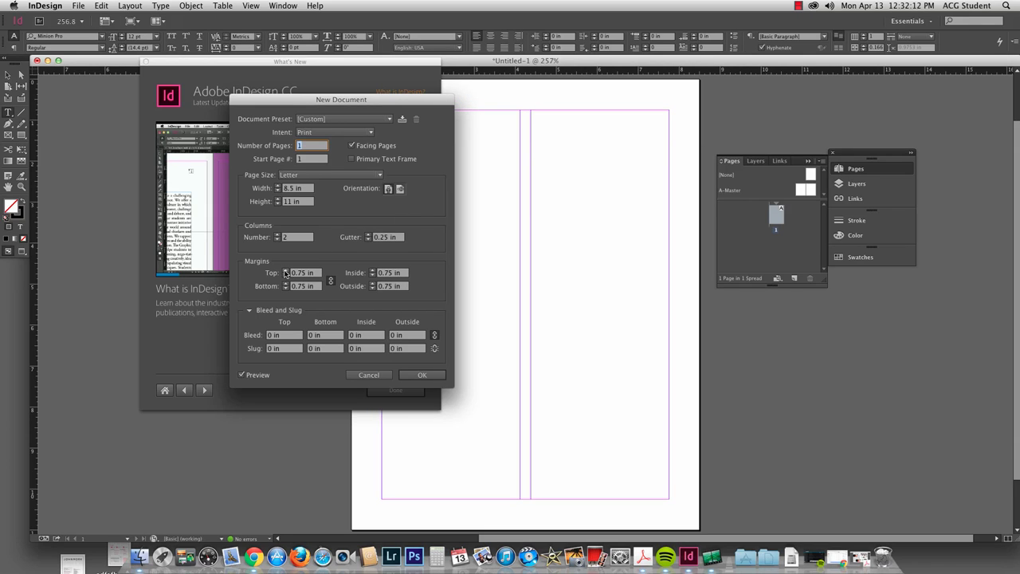
pyautogui.click(331, 280)
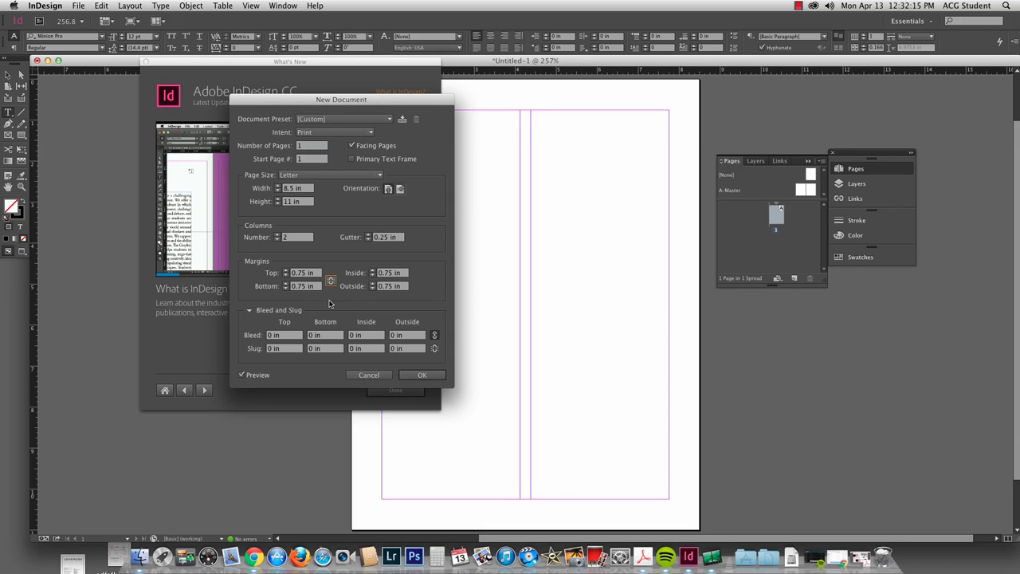
# Bring all four margins back down to 0.5 in.
pyautogui.click(285, 288)
pyautogui.click(285, 289)
pyautogui.click(285, 288)
pyautogui.click(285, 289)
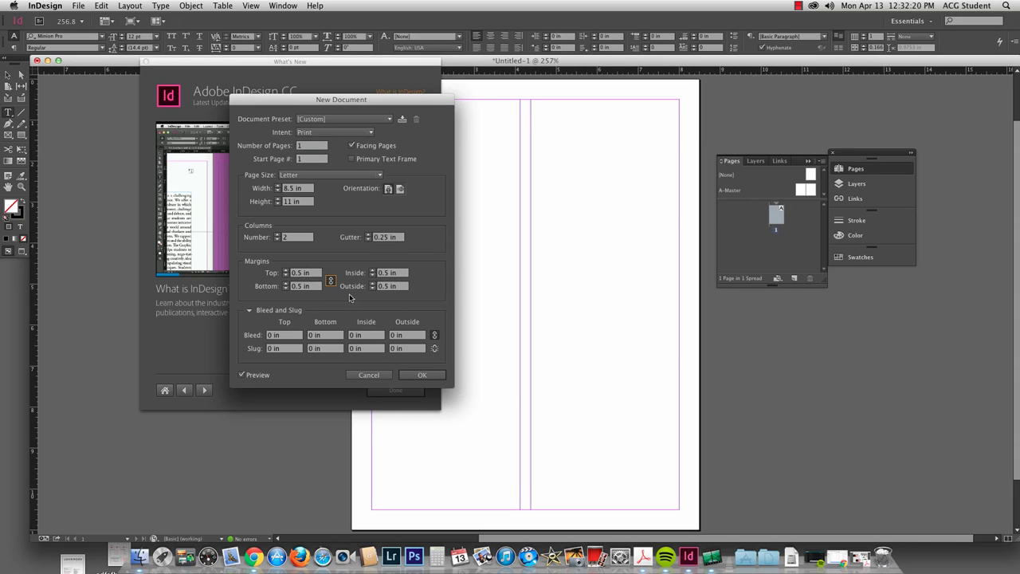
# Set a 0.25 in bleed on every side and create the document.
pyautogui.moveTo(287, 335); pyautogui.dragTo(263, 335)
pyautogui.press('BackSpace')
pyautogui.press('Tab')
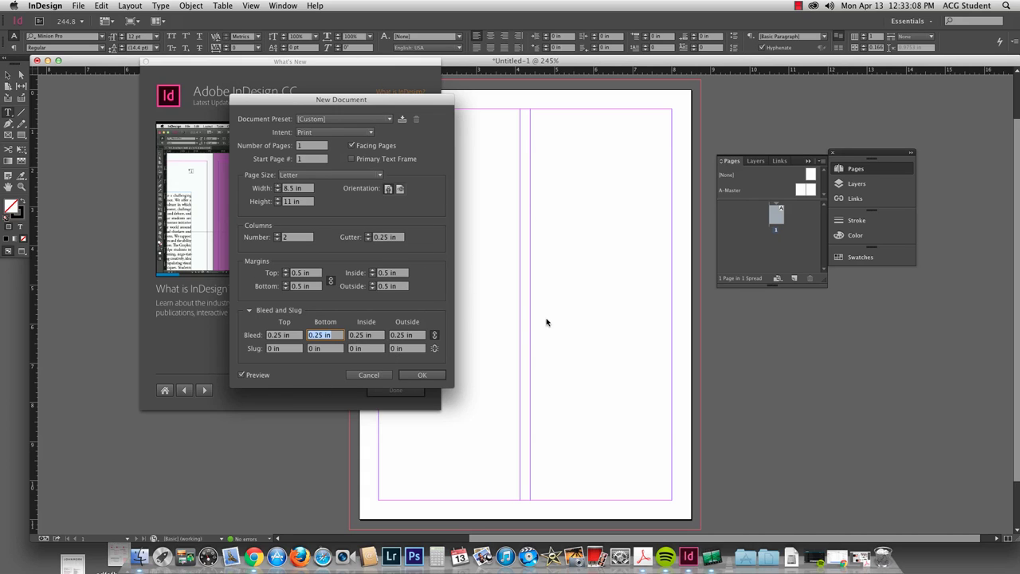
pyautogui.click(423, 375)
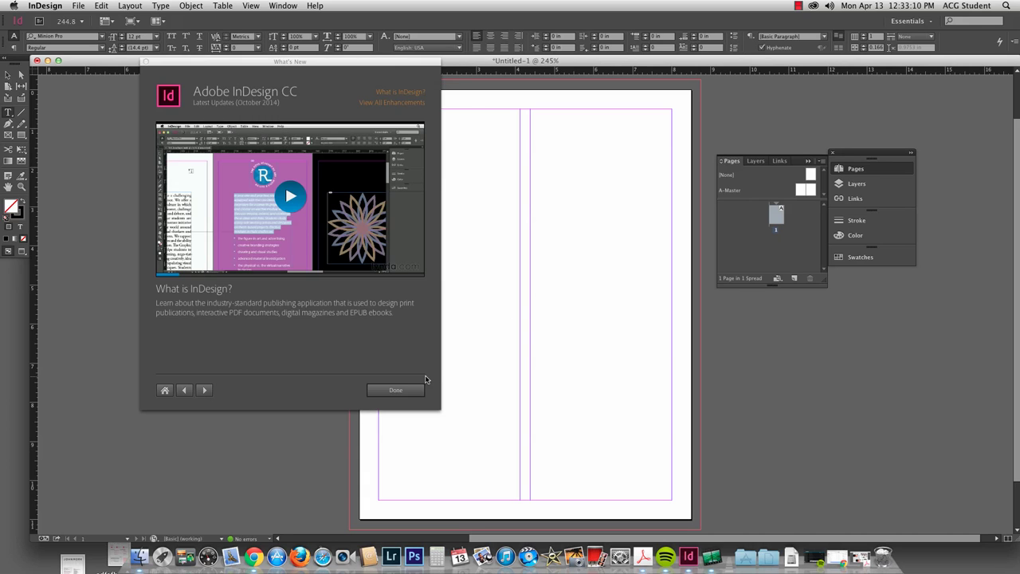
# Close What's New, choose the Selection tool, and move the collapsed panel dock up and left.
pyautogui.click(145, 61)
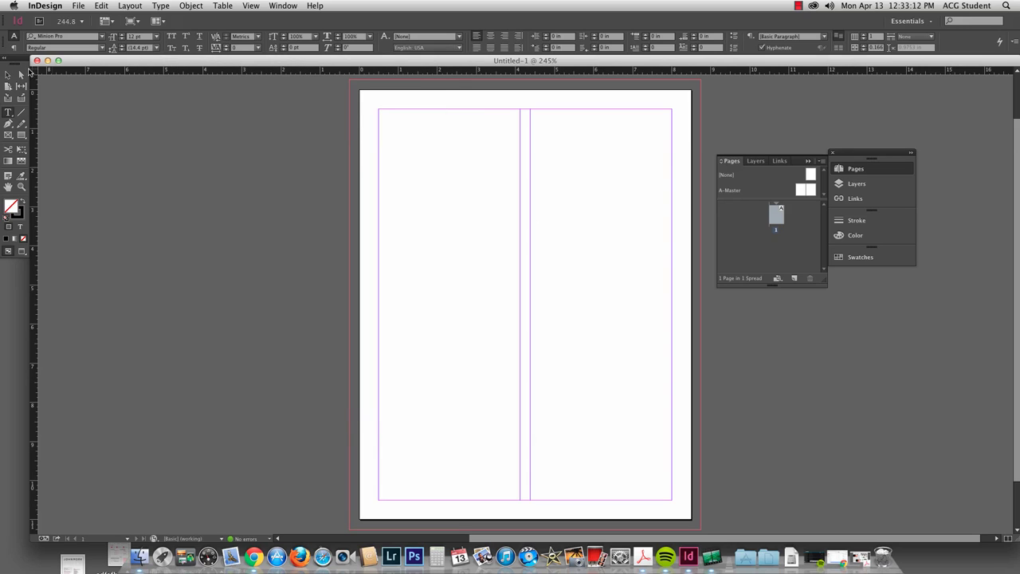
pyautogui.click(8, 74)
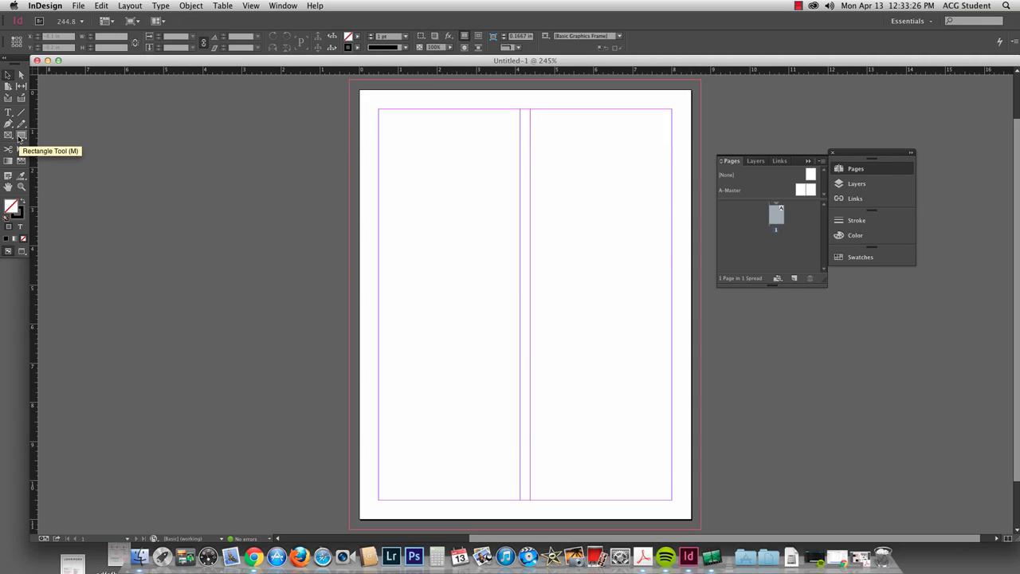
pyautogui.click(20, 140)
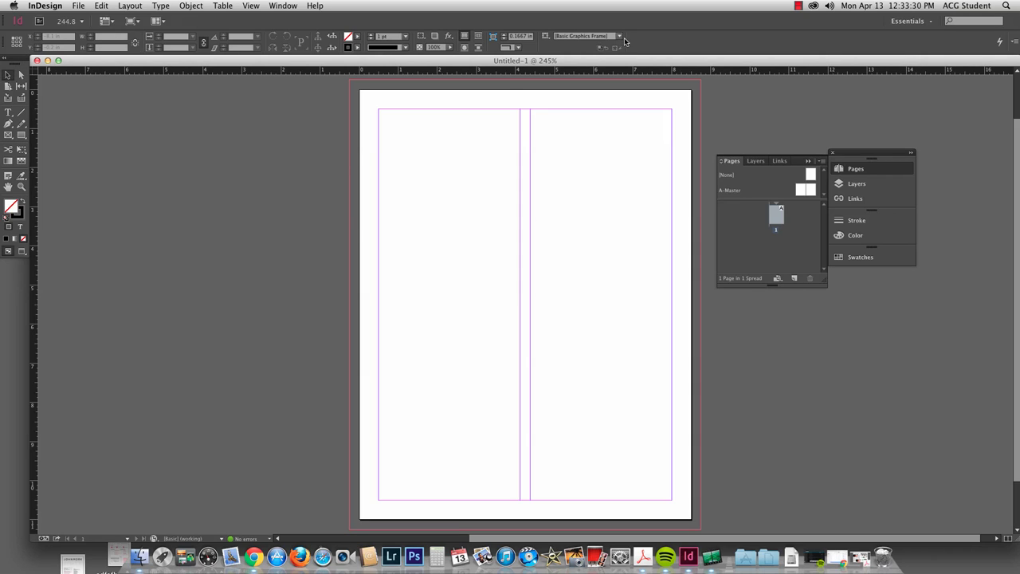
pyautogui.moveTo(862, 152); pyautogui.dragTo(752, 80)
# Pull the Pages panel out as an enlarged floating panel.
pyautogui.click(276, 4)
pyautogui.click(276, 5)
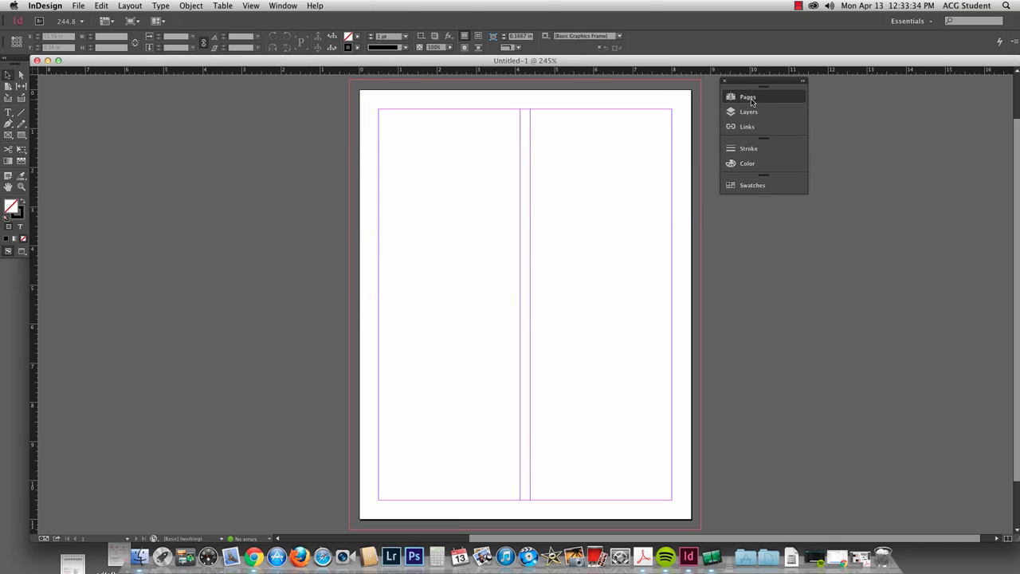
pyautogui.click(752, 96)
pyautogui.moveTo(626, 89); pyautogui.dragTo(223, 90)
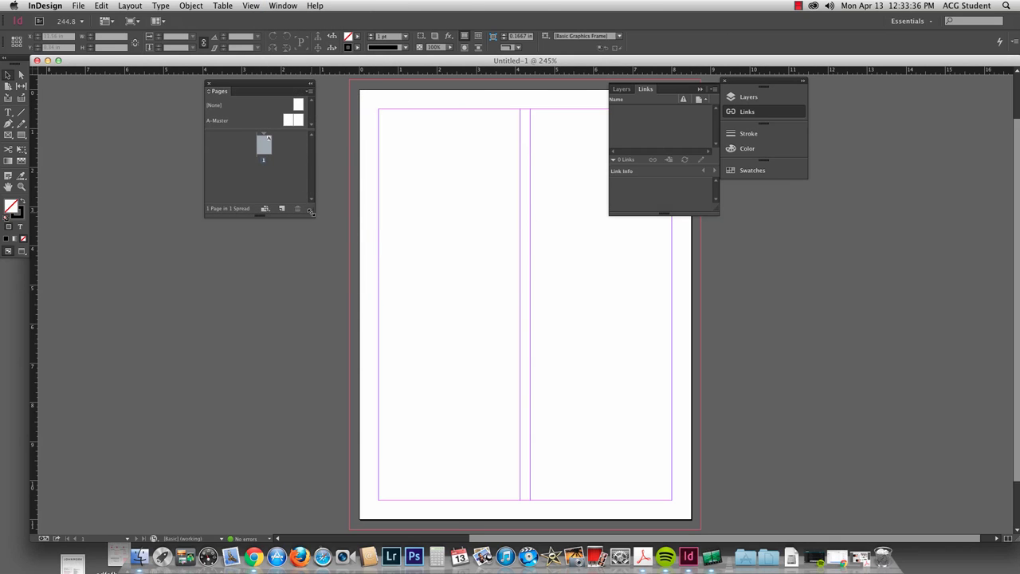
pyautogui.moveTo(311, 212); pyautogui.dragTo(329, 303)
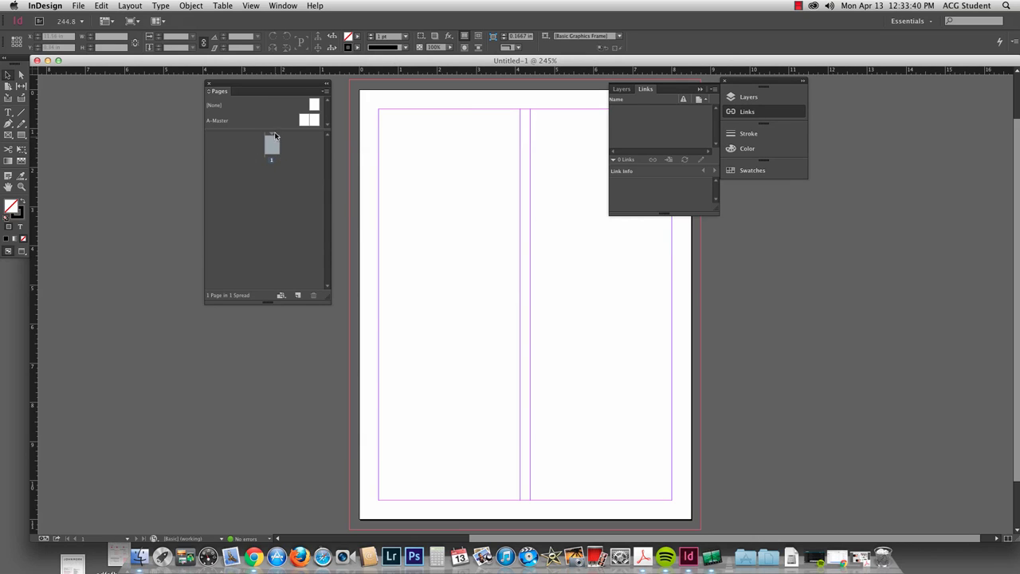
# Add two pages, draw a circle on the right page, and move page 3 beside page 1.
pyautogui.click(297, 296)
pyautogui.click(297, 296)
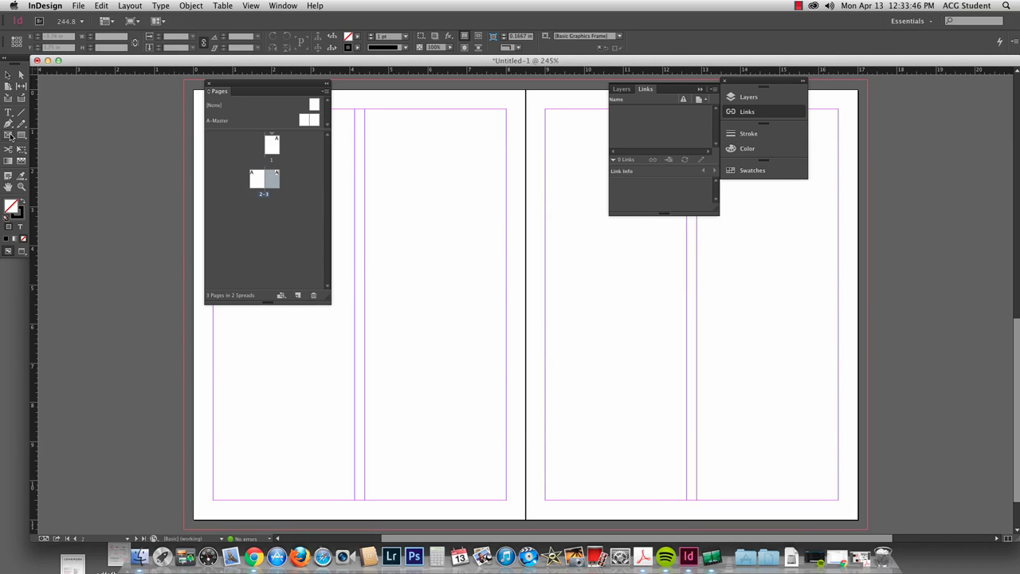
pyautogui.moveTo(21, 136); pyautogui.dragTo(65, 145)
pyautogui.moveTo(582, 266); pyautogui.dragTo(681, 367)
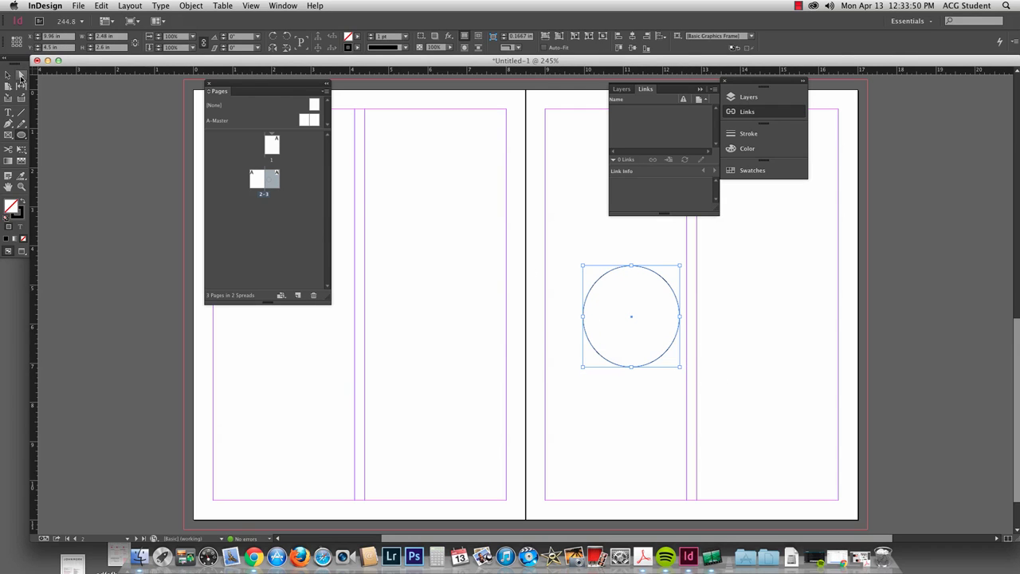
pyautogui.click(10, 74)
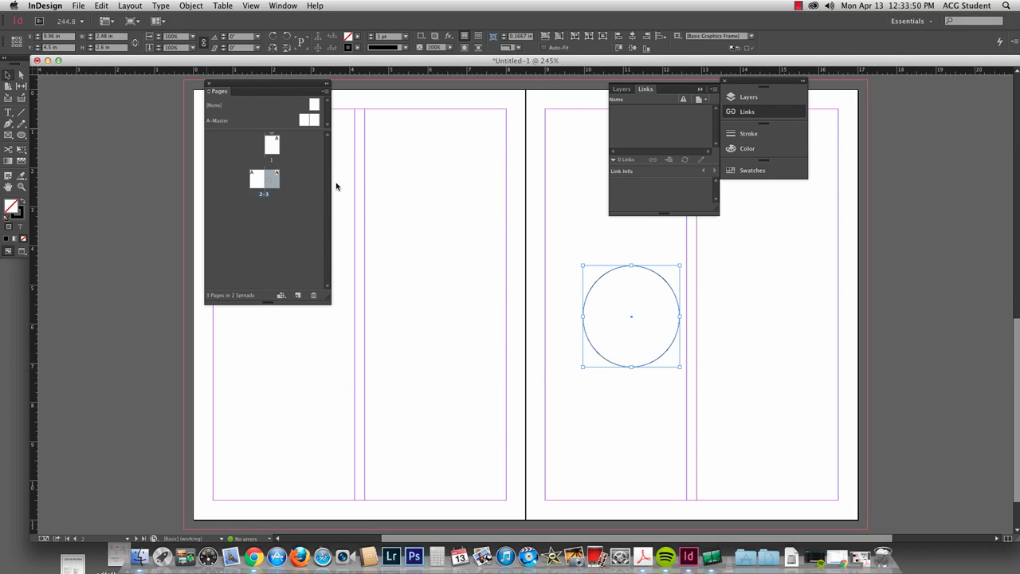
pyautogui.click(277, 187)
pyautogui.moveTo(277, 189)
pyautogui.mouseDown()
pyautogui.moveTo(263, 157)
pyautogui.moveTo(275, 169)
pyautogui.moveTo(258, 177)
pyautogui.moveTo(269, 176)
pyautogui.moveTo(261, 140)
pyautogui.moveTo(264, 177)
pyautogui.mouseUp()
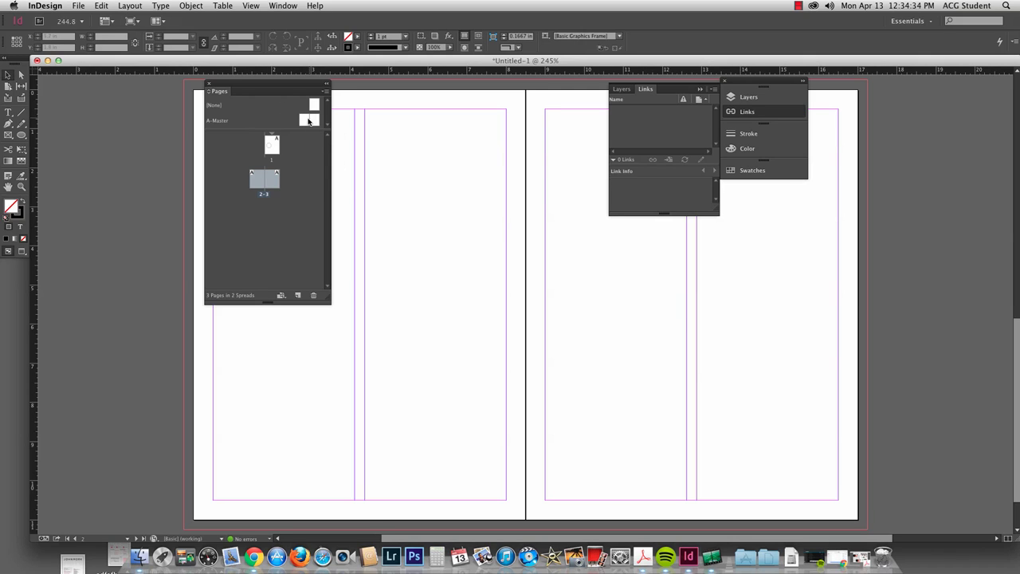
# Draw a hexagon near the bottom-left of the A-Master left page.
pyautogui.doubleClick(306, 121)
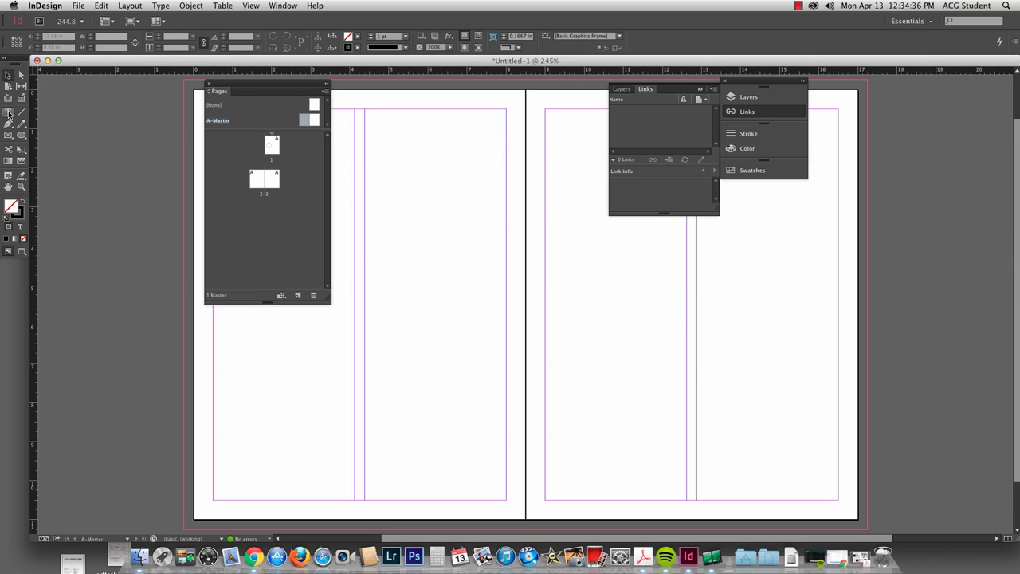
pyautogui.moveTo(21, 135); pyautogui.dragTo(40, 157)
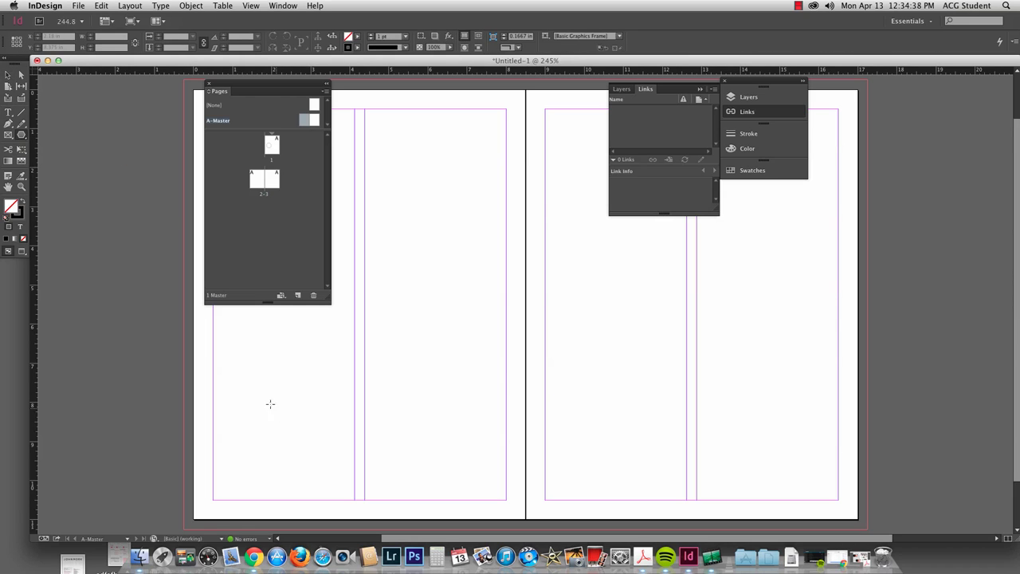
pyautogui.moveTo(384, 367); pyautogui.dragTo(512, 472)
# Add extra master spreads by mistake, then undo them to keep only A-Master.
pyautogui.click(304, 123)
pyautogui.click(297, 296)
pyautogui.click(297, 295)
pyautogui.click(297, 295)
pyautogui.click(296, 296)
pyautogui.click(297, 296)
pyautogui.press('super+z')
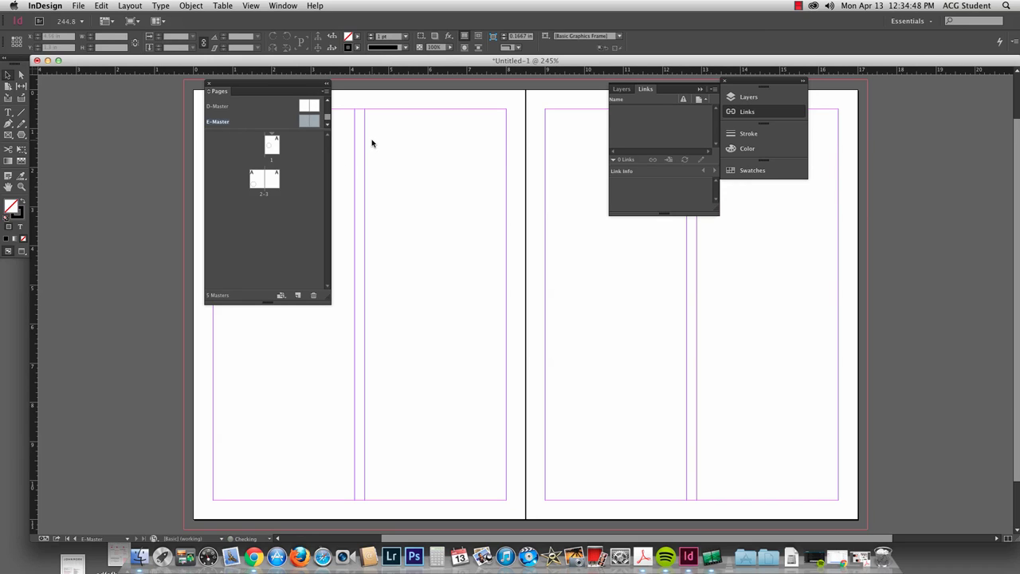
pyautogui.press('super+z')
pyautogui.press('super+z')
pyautogui.press('super+z')
pyautogui.press('super+z')
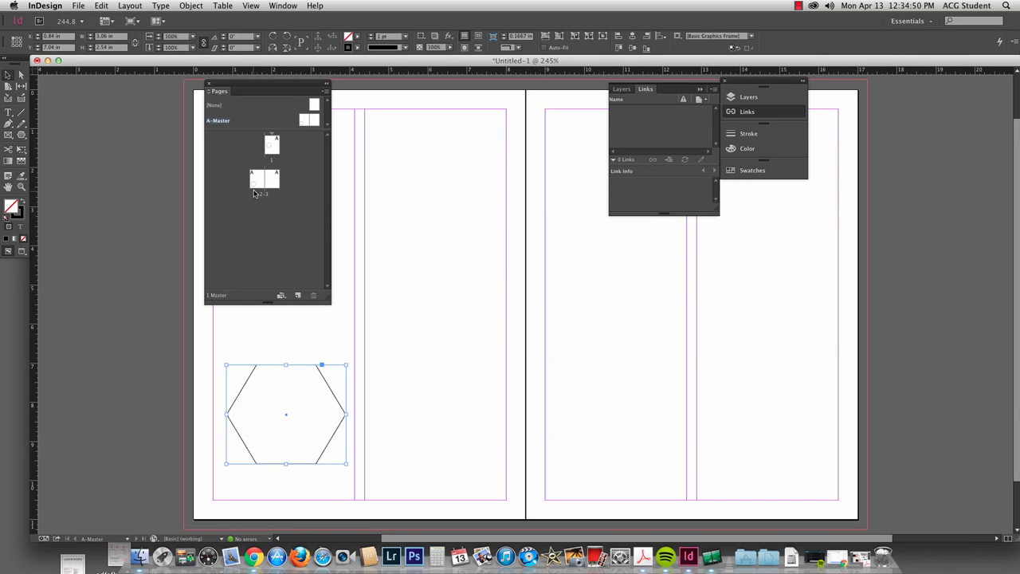
# Add pages until the document has 10 pages, then zoom out to view the spreads.
pyautogui.click(298, 296)
pyautogui.click(298, 296)
pyautogui.click(298, 296)
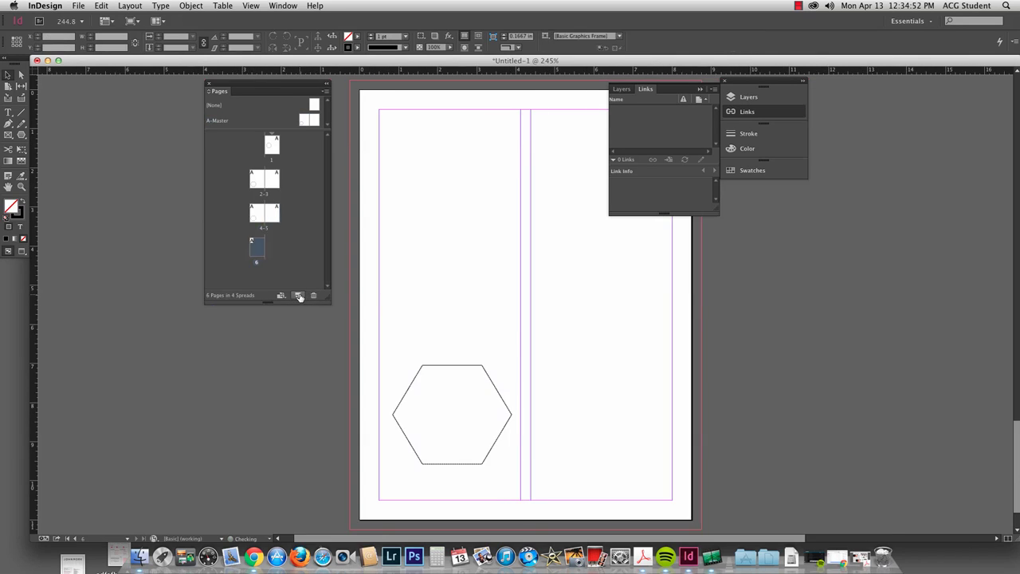
pyautogui.click(298, 296)
pyautogui.click(298, 295)
pyautogui.click(298, 296)
pyautogui.click(298, 296)
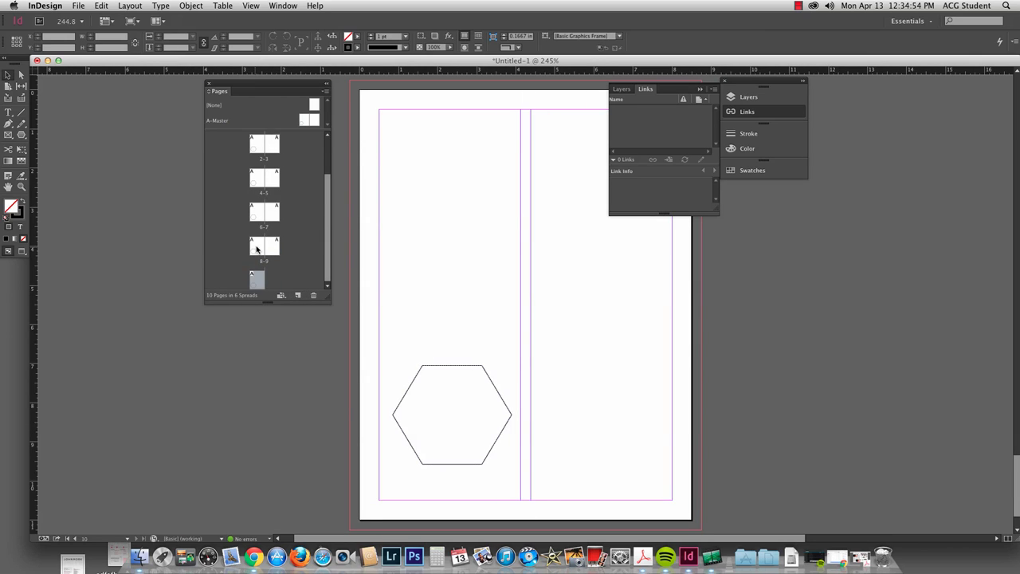
pyautogui.click(257, 249)
pyautogui.click(257, 213)
pyautogui.click(258, 179)
pyautogui.click(256, 145)
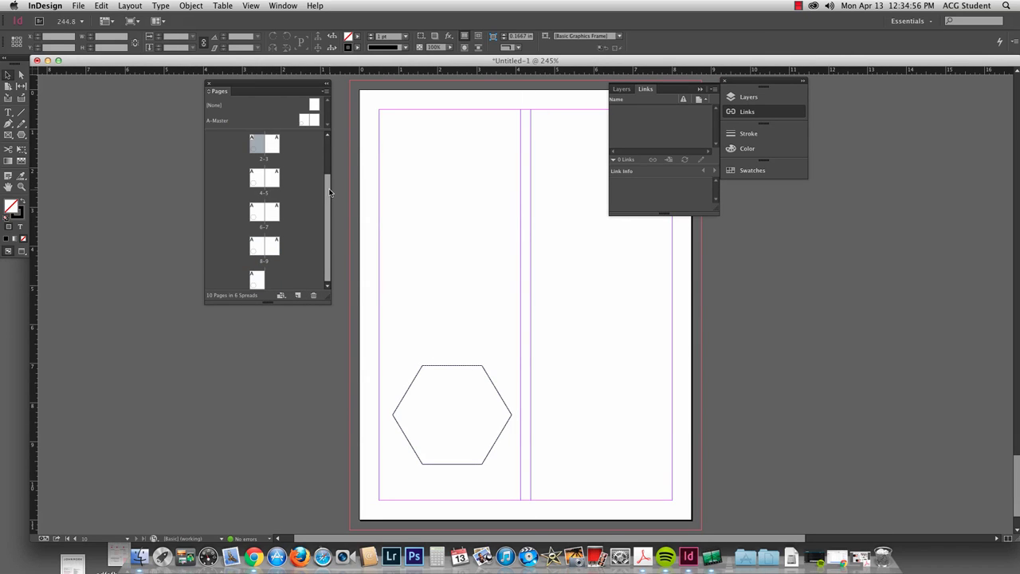
pyautogui.scroll(2, 329, 191)
pyautogui.click(303, 124)
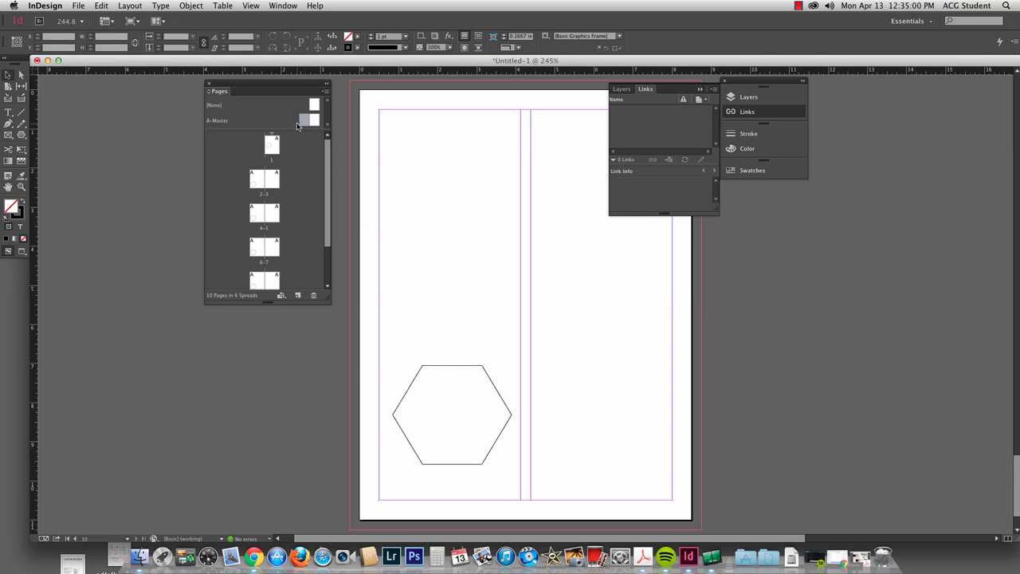
pyautogui.press('super+minus')
pyautogui.press('super+minus')
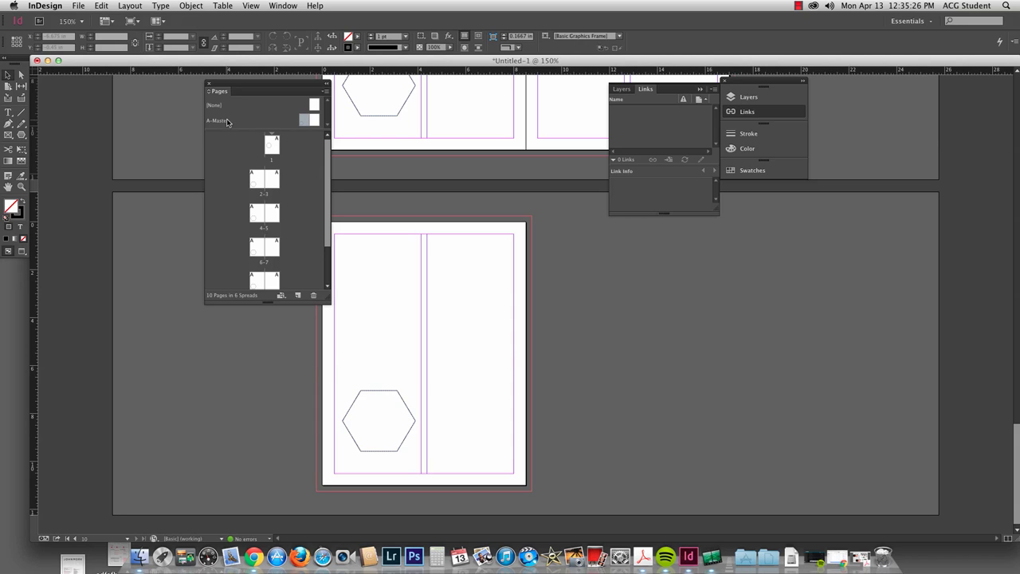
# Delete page 6 to leave 9 pages in 5 spreads, and dock the Links panel below Pages.
pyautogui.scroll(-2, 327, 189)
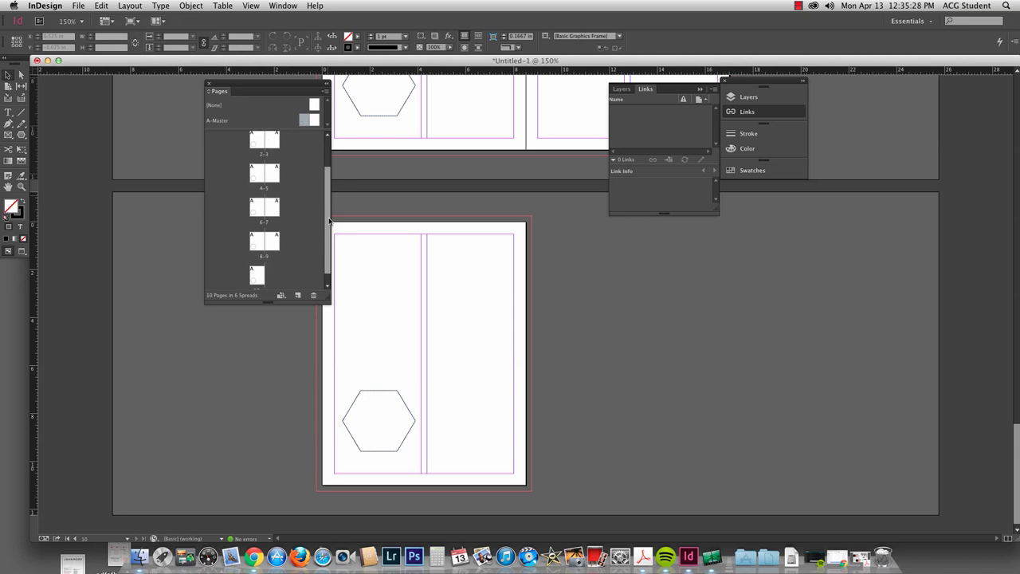
pyautogui.scroll(2, 327, 188)
pyautogui.moveTo(230, 83); pyautogui.dragTo(183, 84)
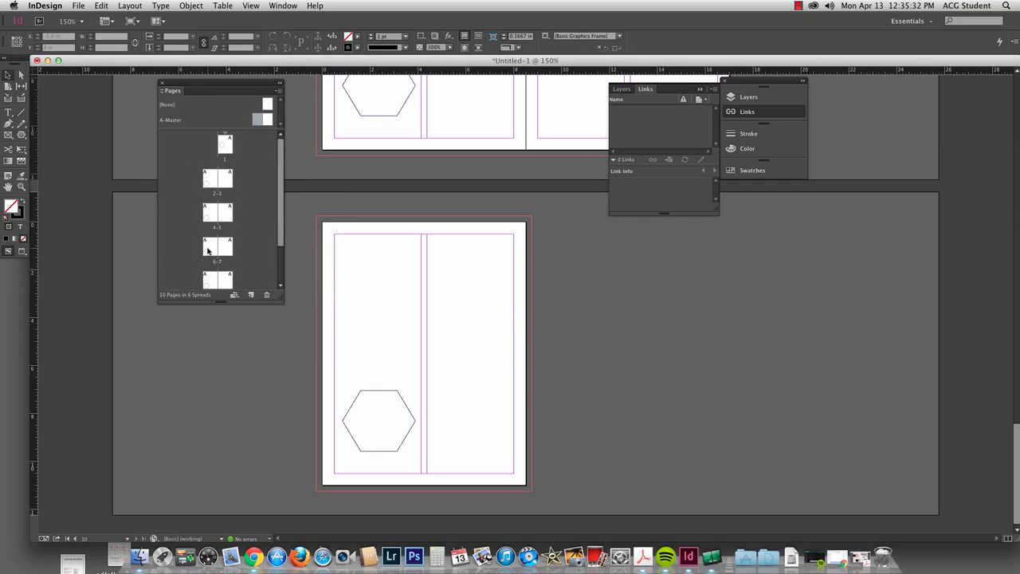
pyautogui.click(212, 249)
pyautogui.click(266, 295)
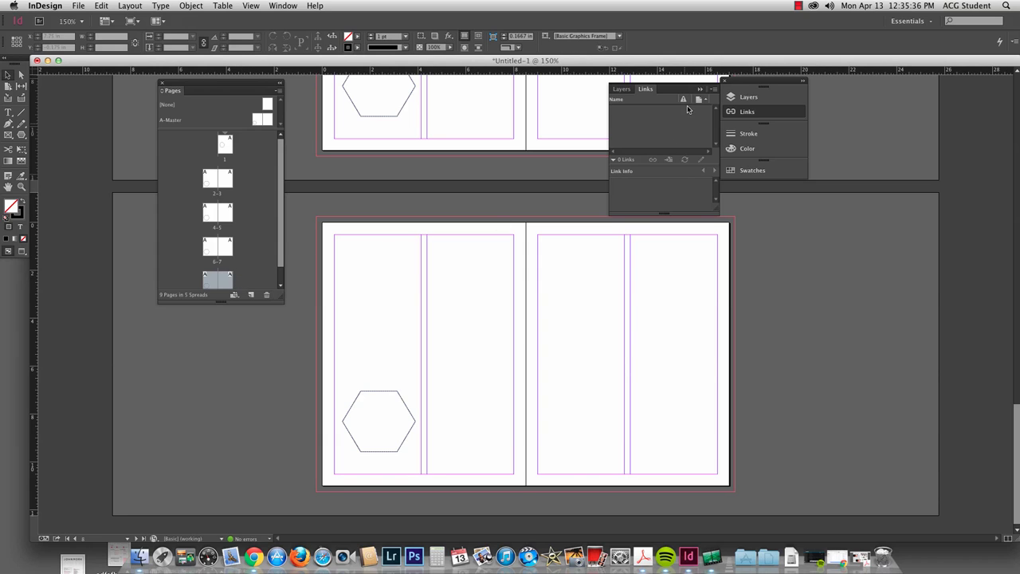
pyautogui.moveTo(645, 90); pyautogui.dragTo(286, 328)
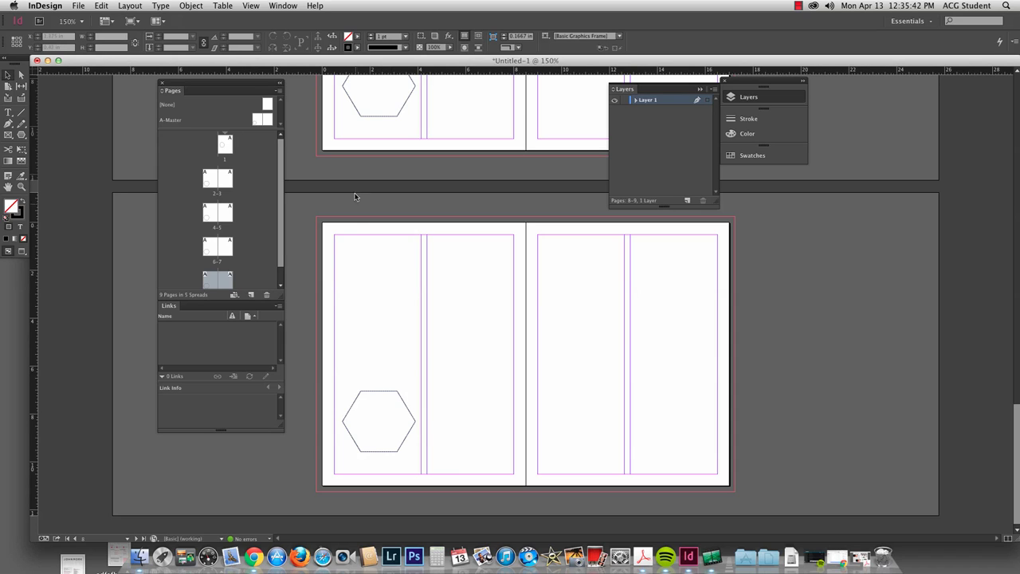
# In Save As, name the file example and create a new folder on the Desktop.
pyautogui.click(78, 4)
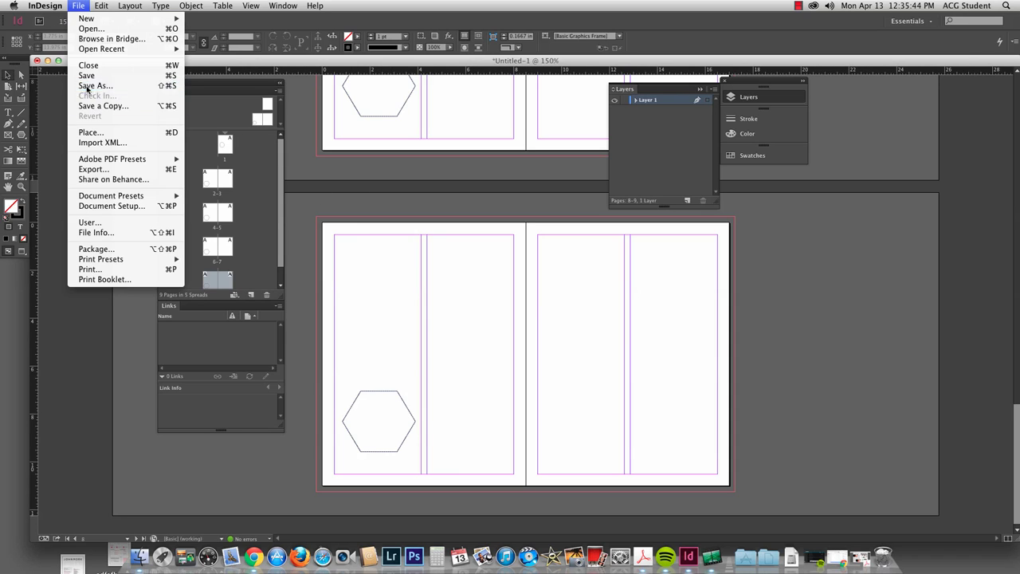
pyautogui.click(122, 38)
pyautogui.write('example.indd')
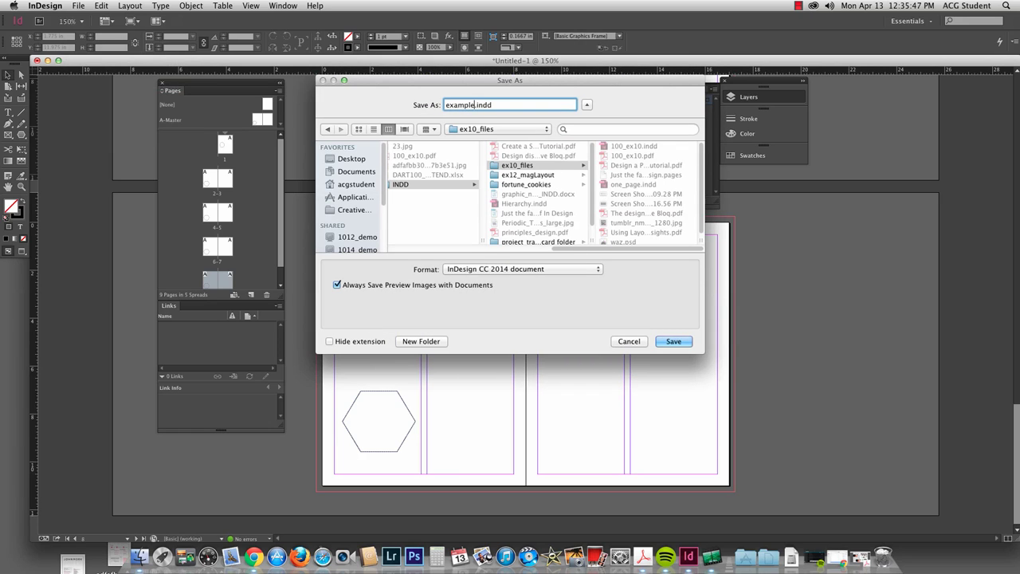
pyautogui.click(353, 160)
pyautogui.click(411, 343)
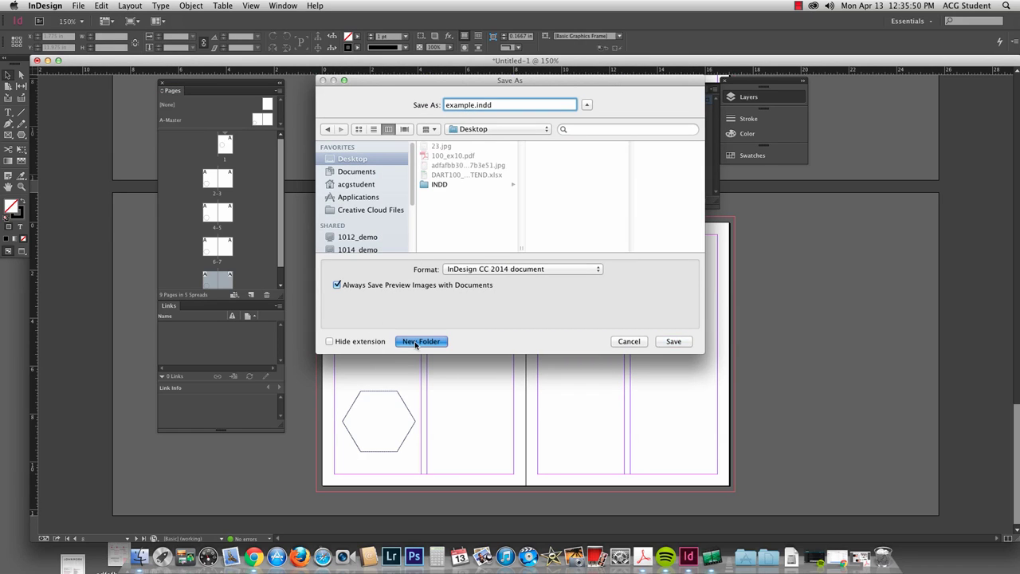
pyautogui.write('INDD')
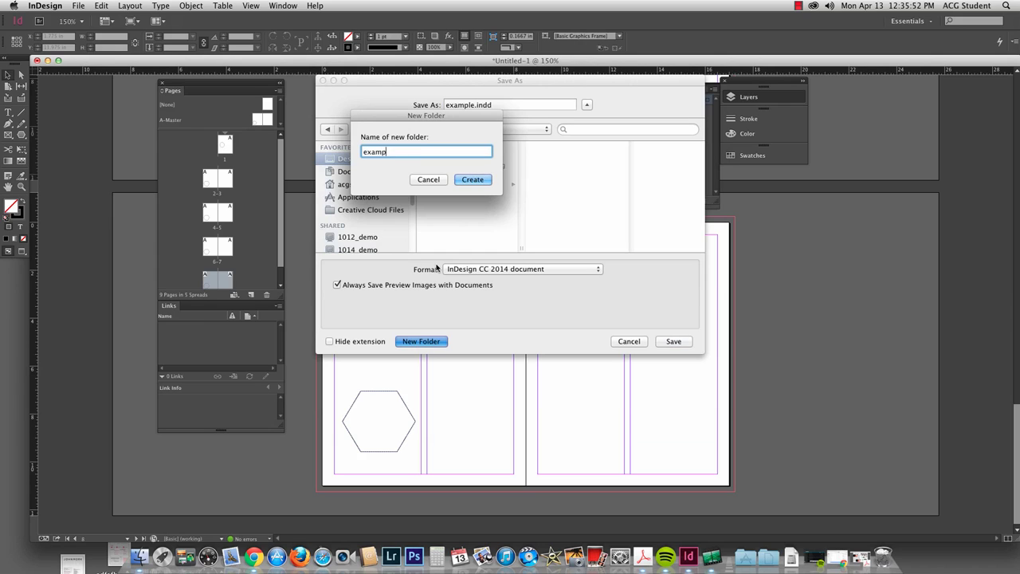
pyautogui.press('Return')
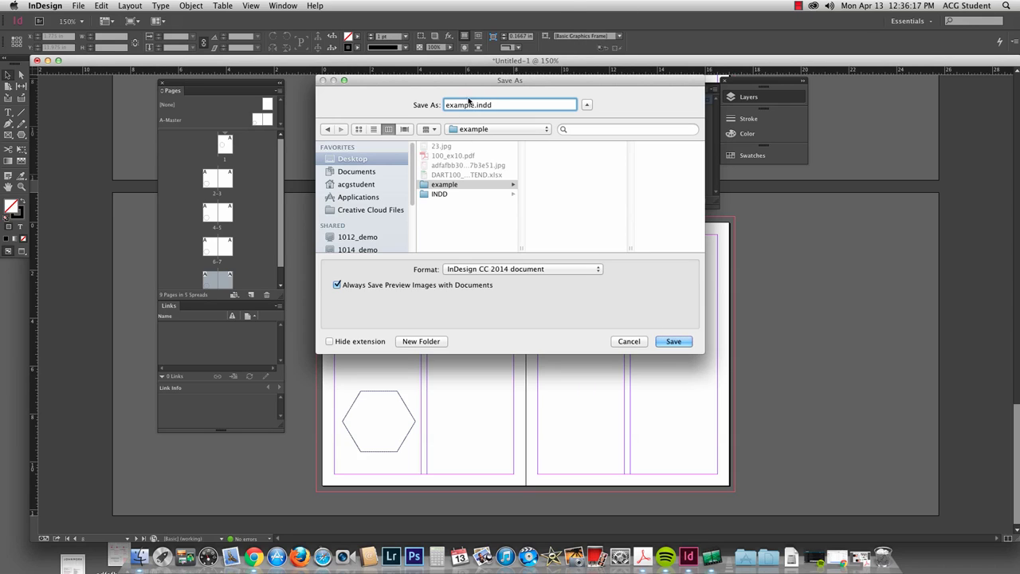
# Save example.indd into the new folder and confirm the folder appears on the desktop.
pyautogui.click(675, 344)
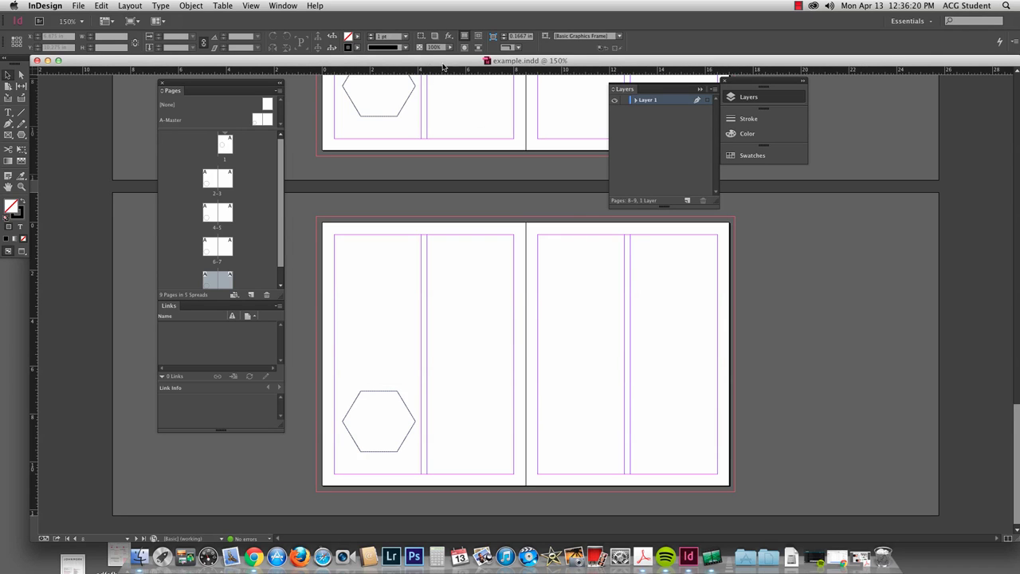
pyautogui.moveTo(432, 62); pyautogui.dragTo(398, 434)
pyautogui.click(680, 326)
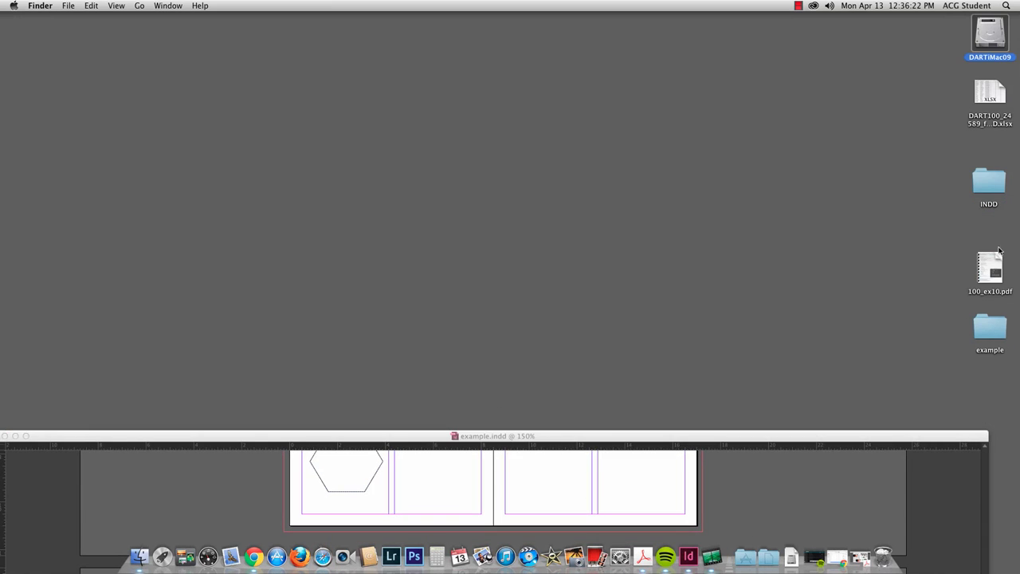
pyautogui.moveTo(688, 439); pyautogui.dragTo(710, 68)
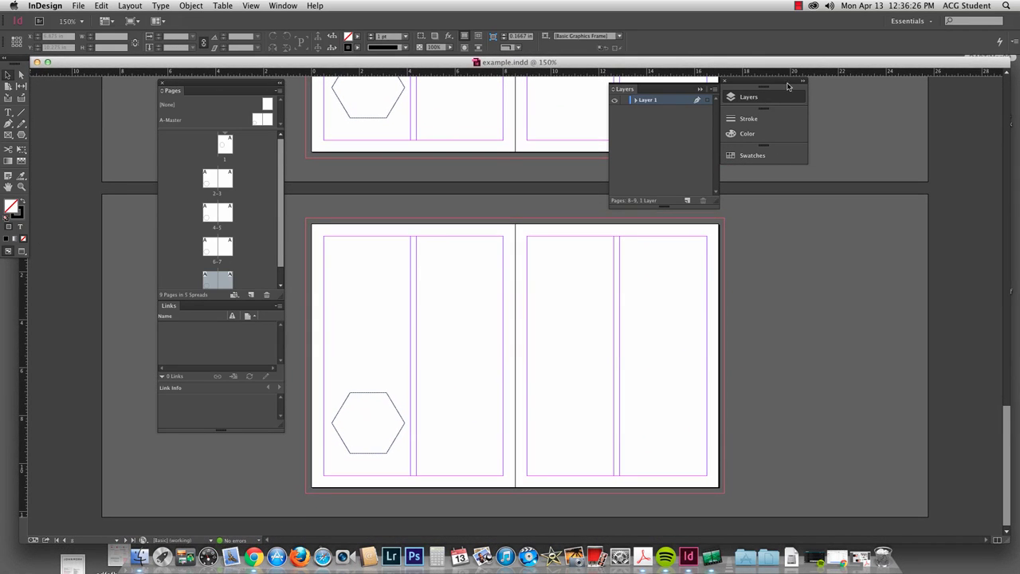